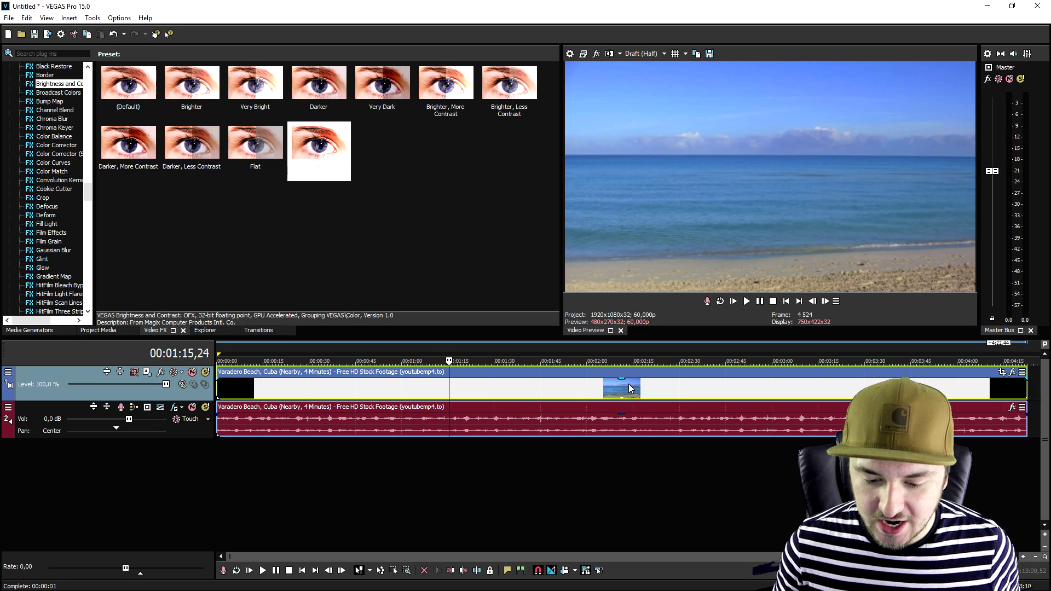
Place the playhead at 00:02:11,06 and apply the Color Corrector's Red Midtones preset to the beach clip
{"action": "left_click", "coordinate": [622, 383]}
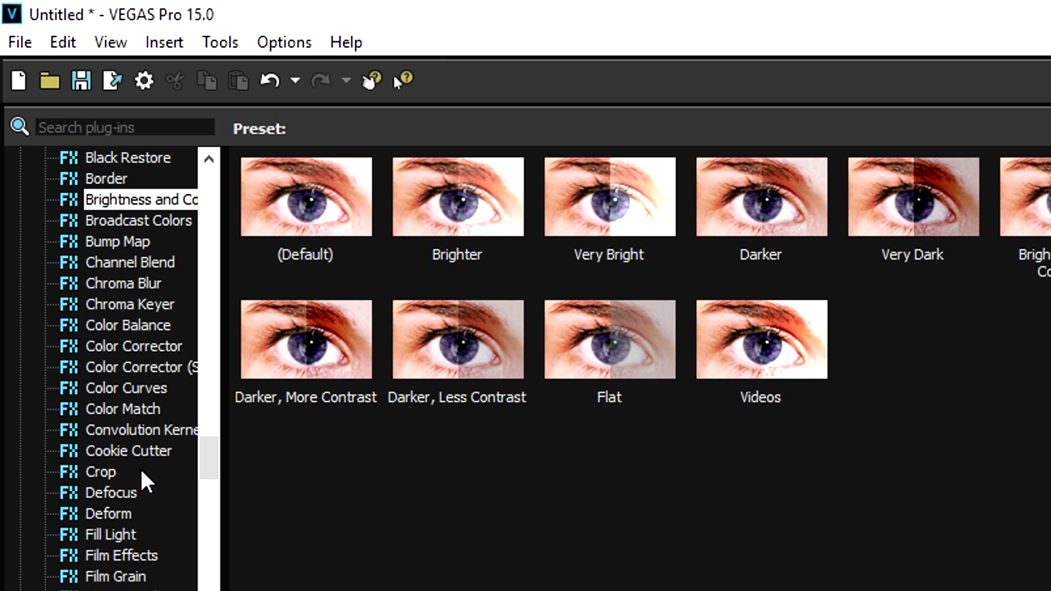
{"action": "left_click", "coordinate": [151, 350]}
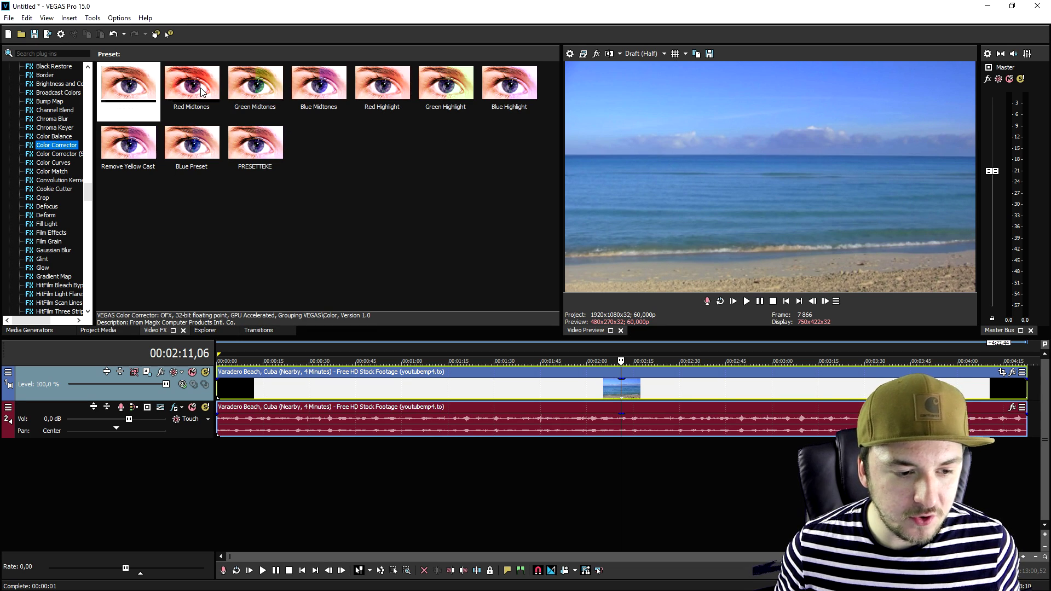
{"action": "left_click_drag", "start_coordinate": [199, 95], "coordinate": [557, 389]}
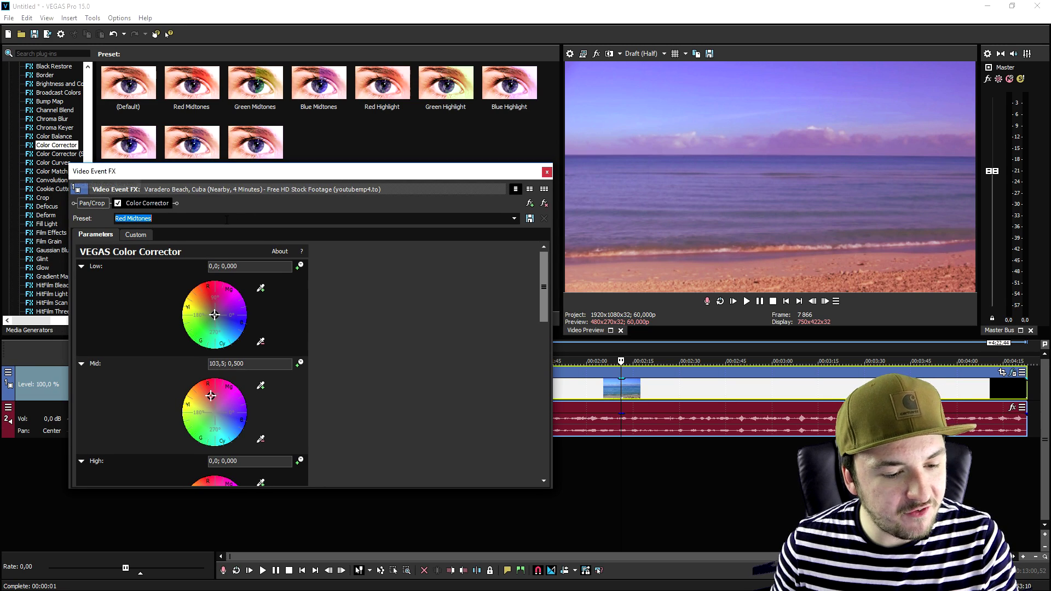
Compare the Color Corrector presets on the beach clip, settle on Remove Yellow Cast and close the effect settings
{"action": "key", "text": "Up"}
{"action": "key", "text": "Down"}
{"action": "key", "text": "Down"}
{"action": "key", "text": "Down"}
{"action": "key", "text": "Down"}
{"action": "key", "text": "Down"}
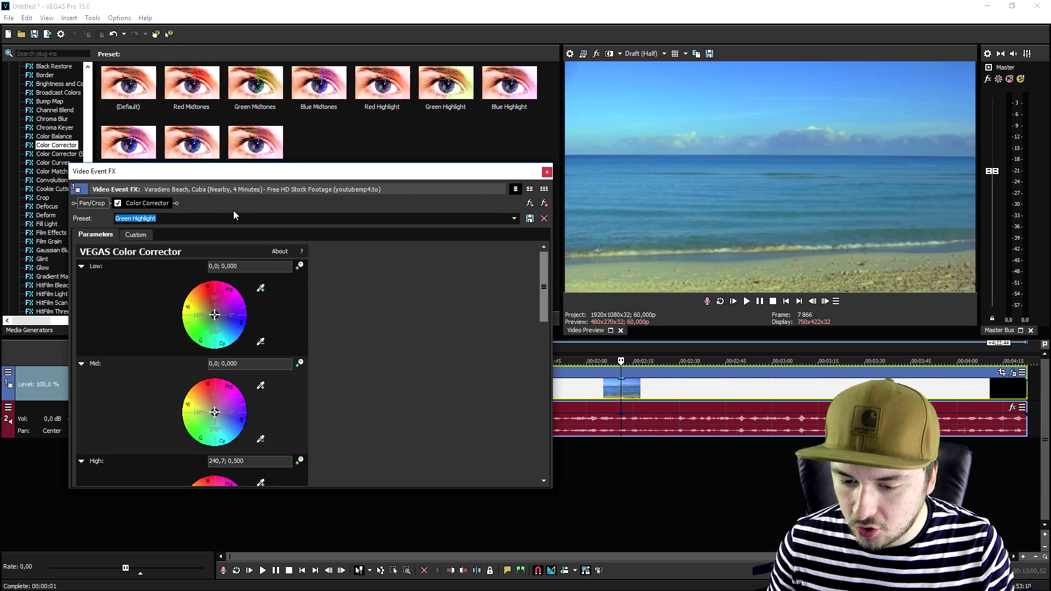
{"action": "key", "text": "Up"}
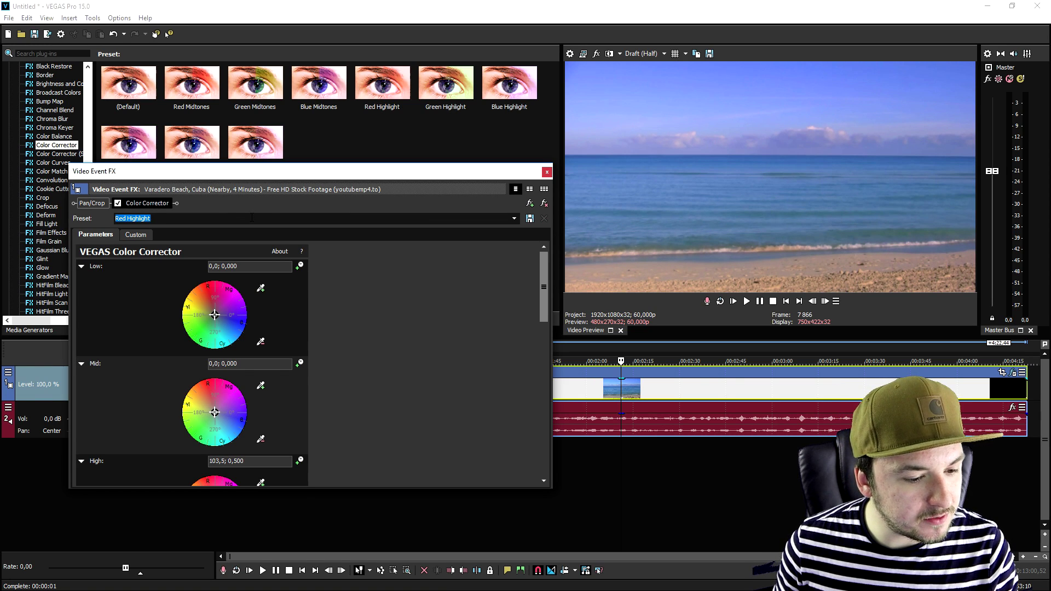
{"action": "key", "text": "Down"}
{"action": "key", "text": "Down"}
{"action": "key", "text": "Down"}
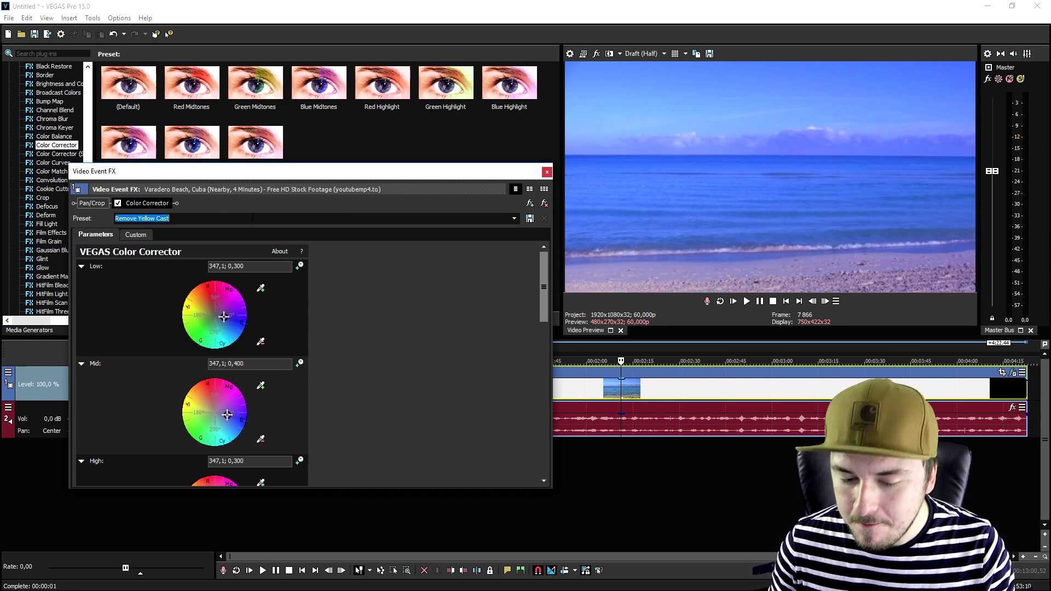
{"action": "left_click", "coordinate": [547, 172]}
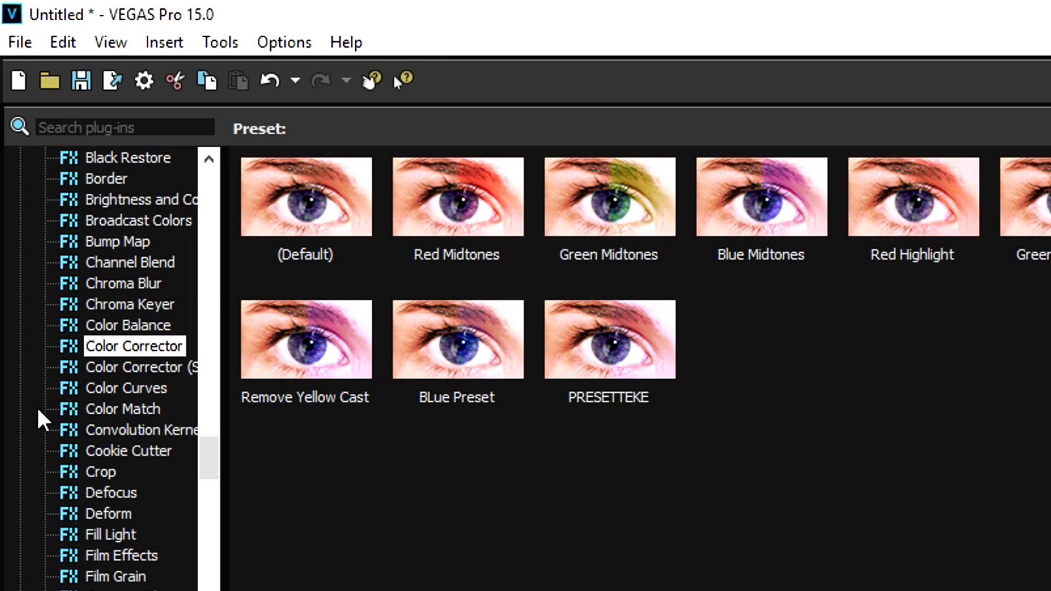
Apply the default Color Corrector (Secondary) to the beach clip and shift its chrominance to angle 303.7, magnitude 0.058
{"action": "left_click", "coordinate": [175, 373]}
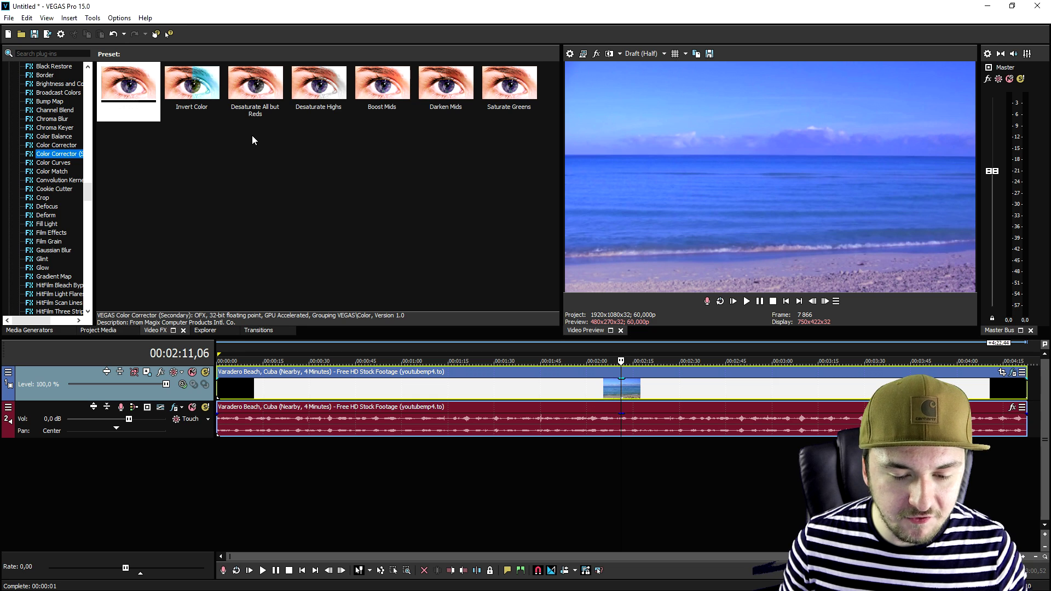
{"action": "left_click_drag", "start_coordinate": [130, 117], "coordinate": [452, 394]}
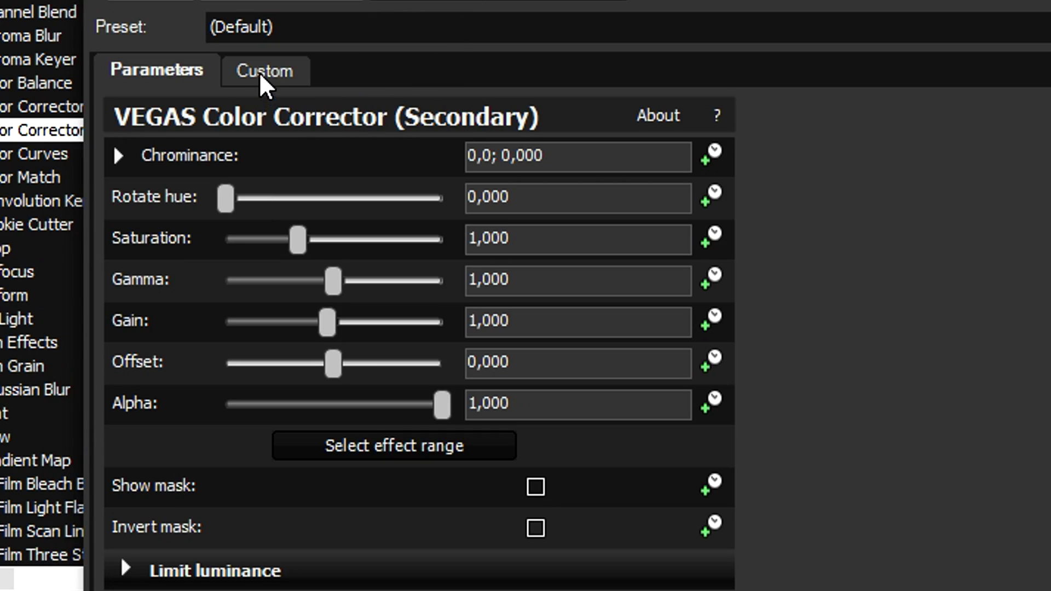
{"action": "left_click", "coordinate": [261, 72]}
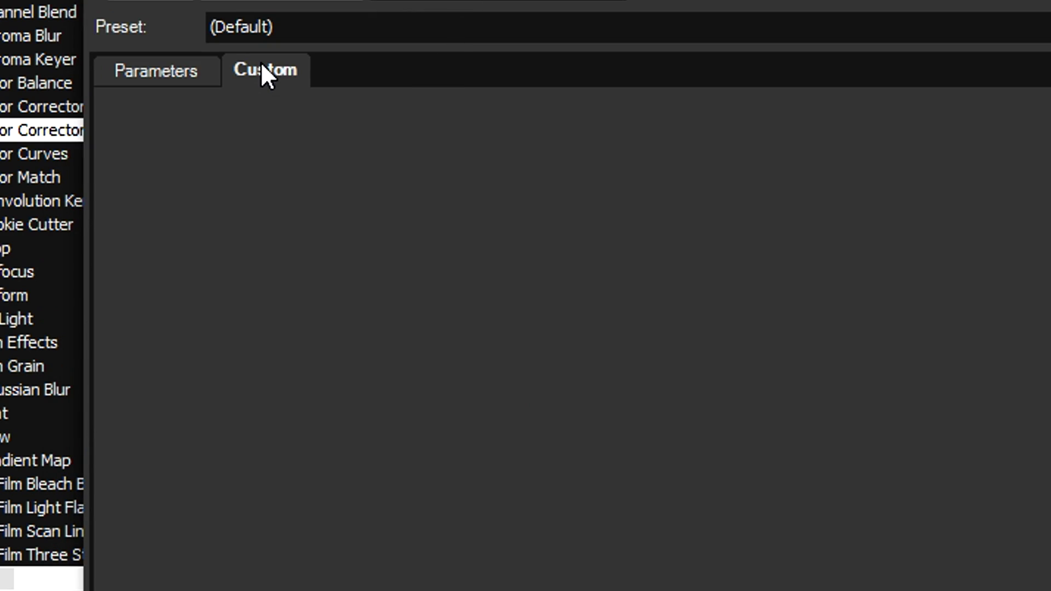
{"action": "mouse_move", "coordinate": [138, 205]}
{"action": "left_mouse_down"}
{"action": "mouse_move", "coordinate": [123, 222]}
{"action": "mouse_move", "coordinate": [144, 214]}
{"action": "mouse_move", "coordinate": [156, 185]}
{"action": "mouse_move", "coordinate": [147, 220]}
{"action": "mouse_move", "coordinate": [116, 212]}
{"action": "mouse_move", "coordinate": [140, 203]}
{"action": "left_mouse_up"}
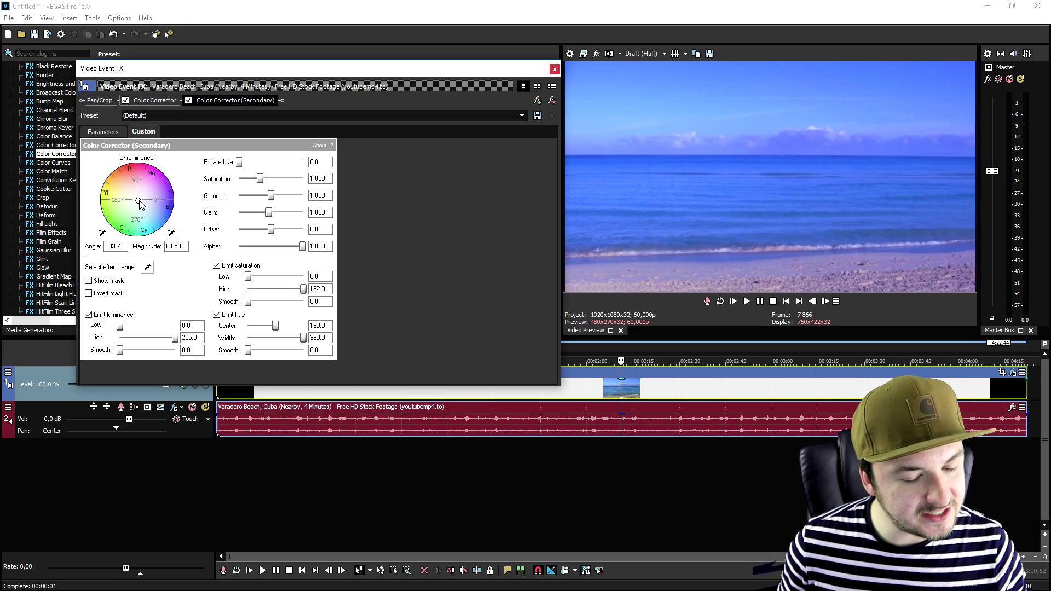
{"action": "left_click", "coordinate": [555, 69]}
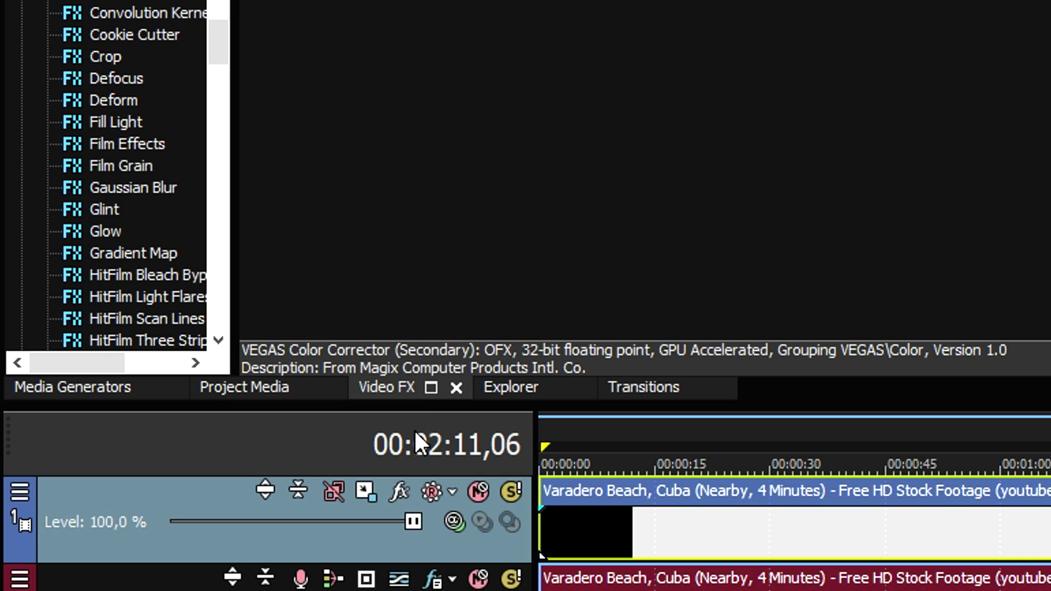
Apply the default LUT Filter to the beach clip and start browsing for its LUT file
{"action": "scroll", "coordinate": [146, 300], "scroll_direction": "down", "scroll_amount": 15}
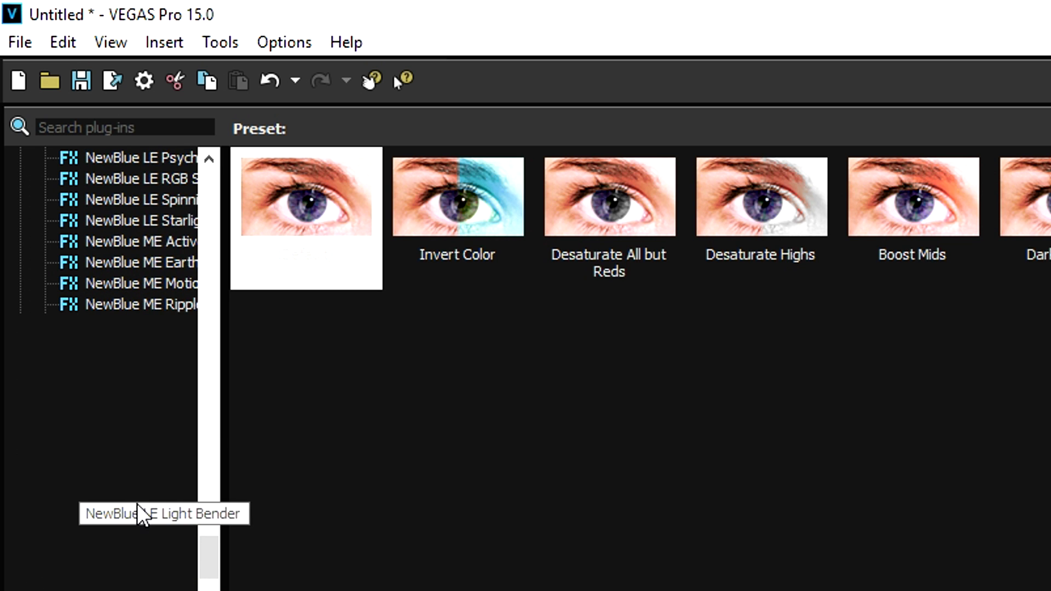
{"action": "scroll", "coordinate": [141, 514], "scroll_direction": "up", "scroll_amount": 5}
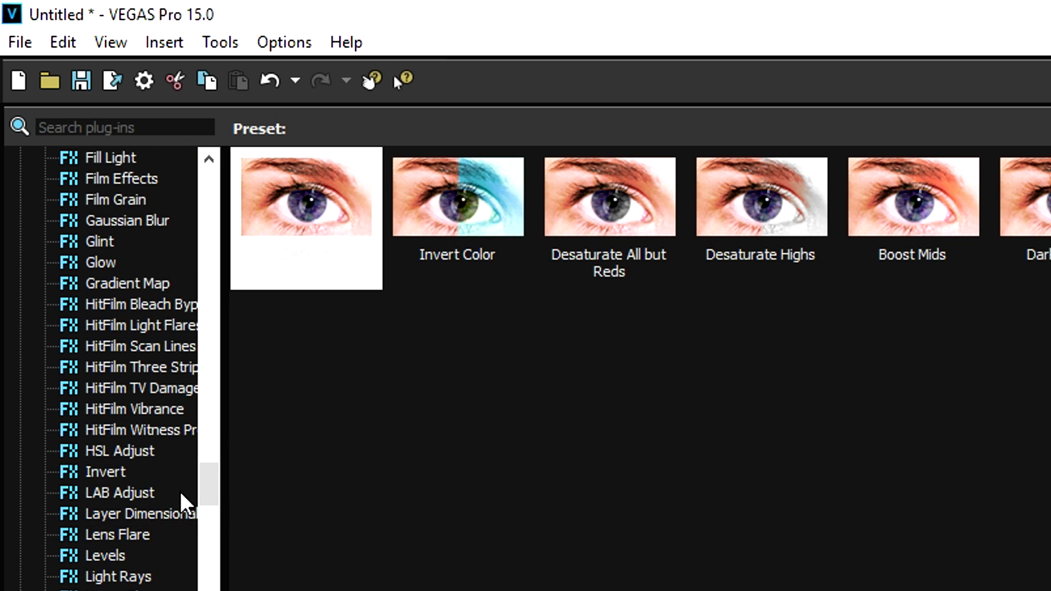
{"action": "scroll", "coordinate": [183, 500], "scroll_direction": "down", "scroll_amount": 1}
{"action": "left_click", "coordinate": [140, 555]}
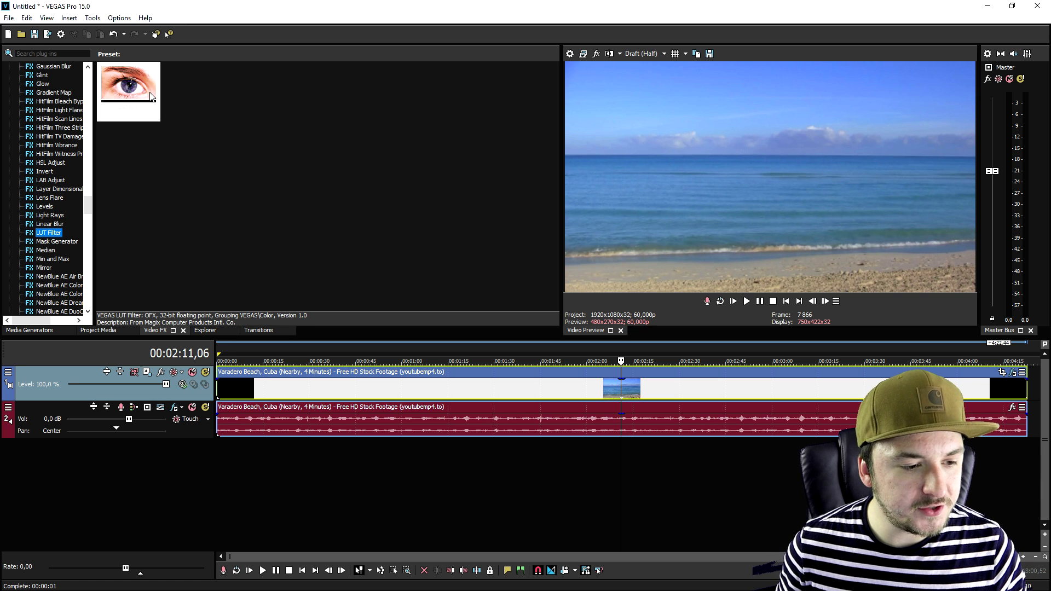
{"action": "left_click_drag", "start_coordinate": [151, 97], "coordinate": [430, 390]}
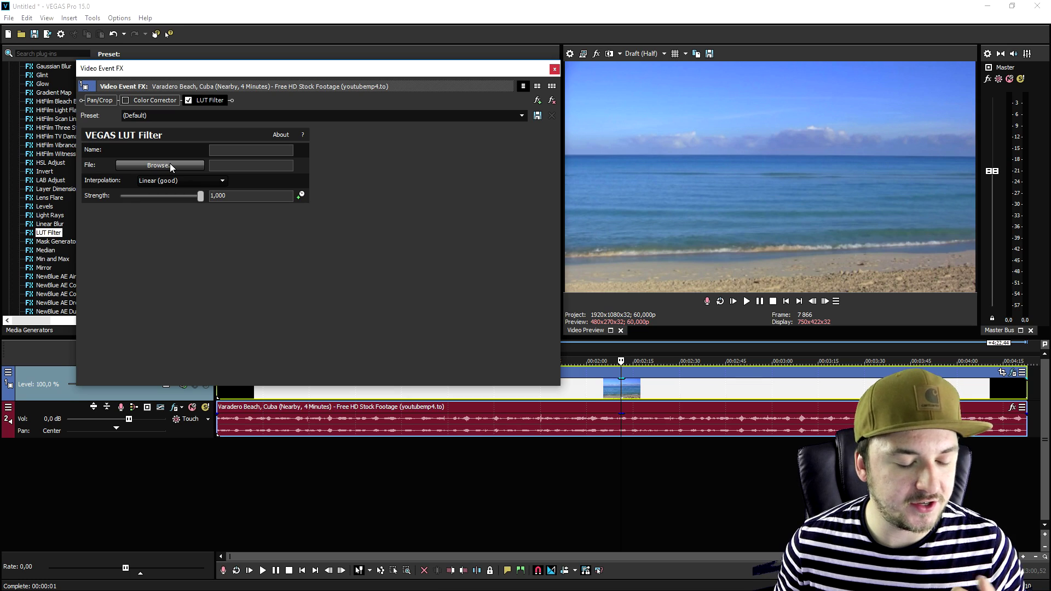
{"action": "left_click", "coordinate": [170, 165]}
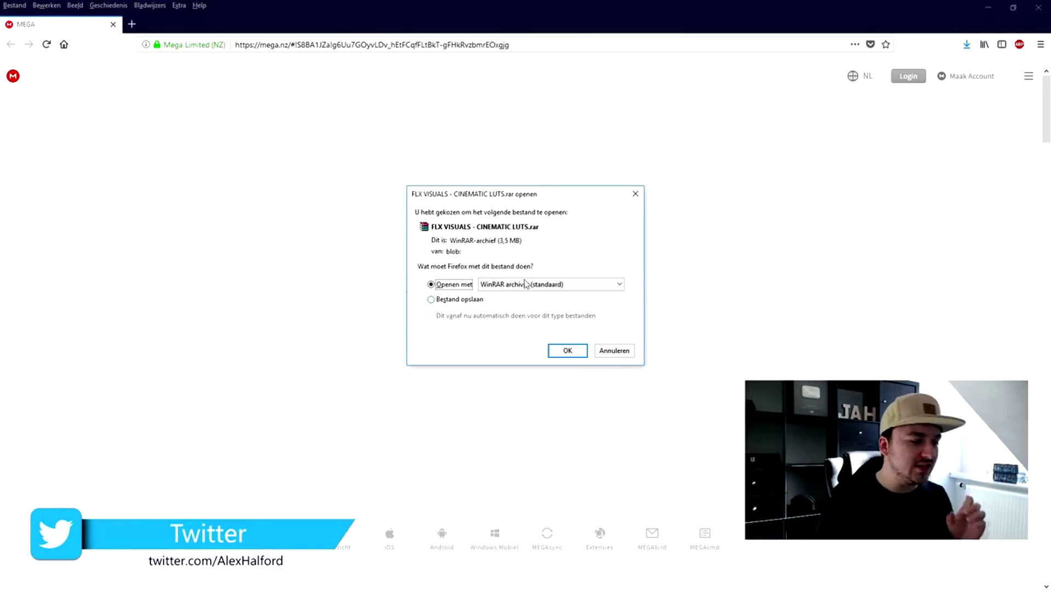
In the browser, save FLX VISUALS - CINEMATIC LUTS.rar to disk and select the .cube files inside the opened archive
{"action": "left_click", "coordinate": [469, 301]}
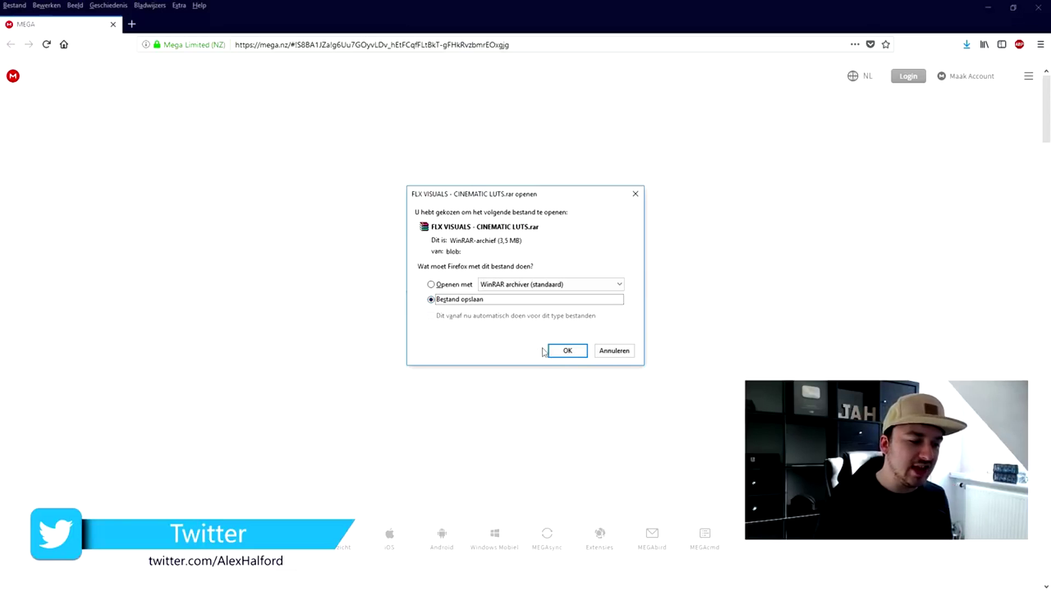
{"action": "left_click", "coordinate": [567, 350]}
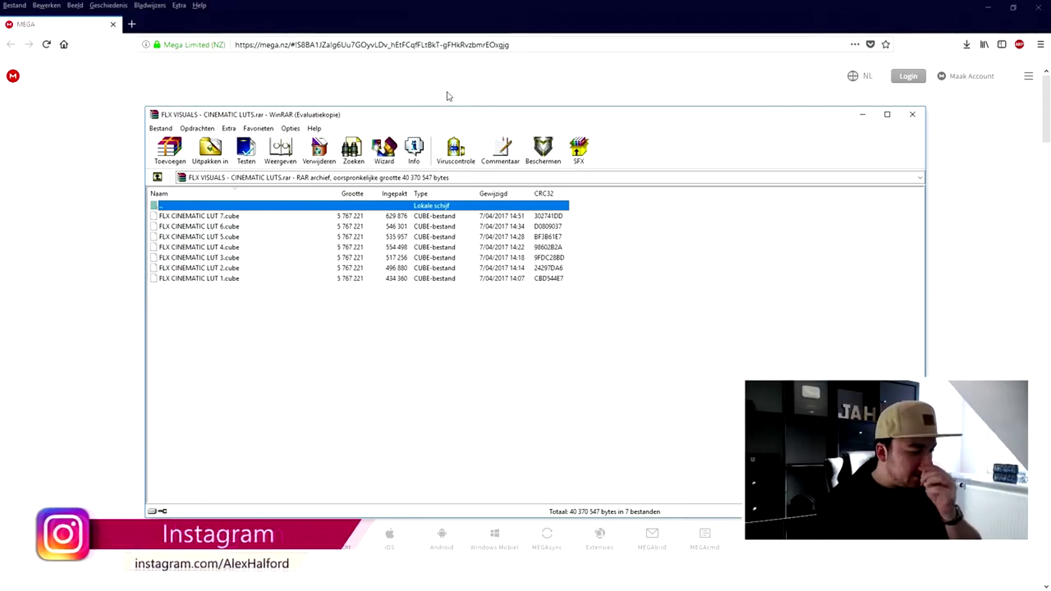
{"action": "left_click_drag", "start_coordinate": [229, 321], "coordinate": [213, 218]}
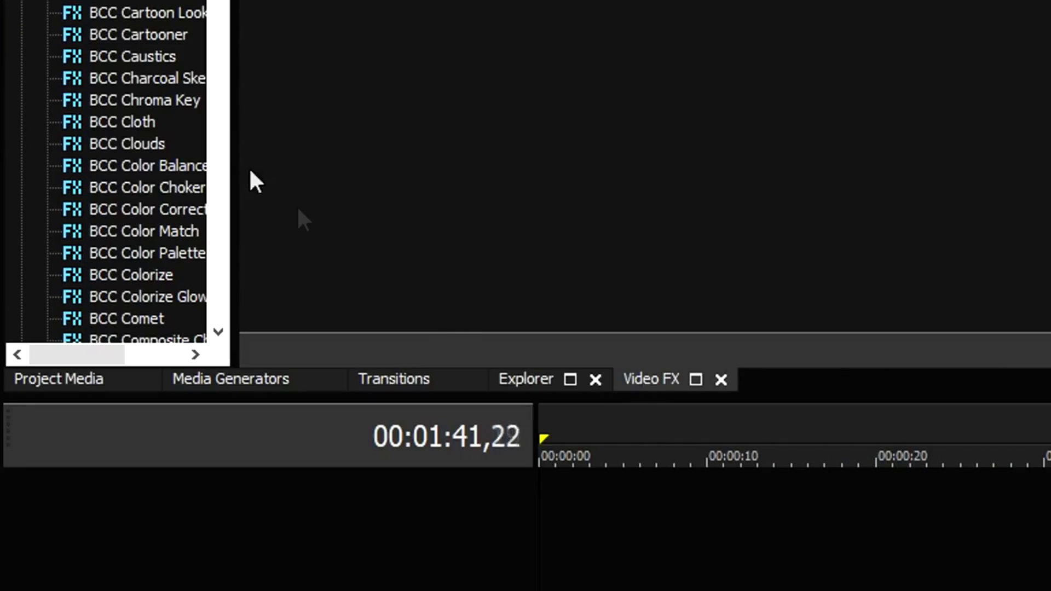
In VEGAS Pro, find the LUT Filter among the video effects and apply its default preset to the MVI_0001 clip
{"action": "scroll", "coordinate": [140, 120], "scroll_direction": "down", "scroll_amount": 20}
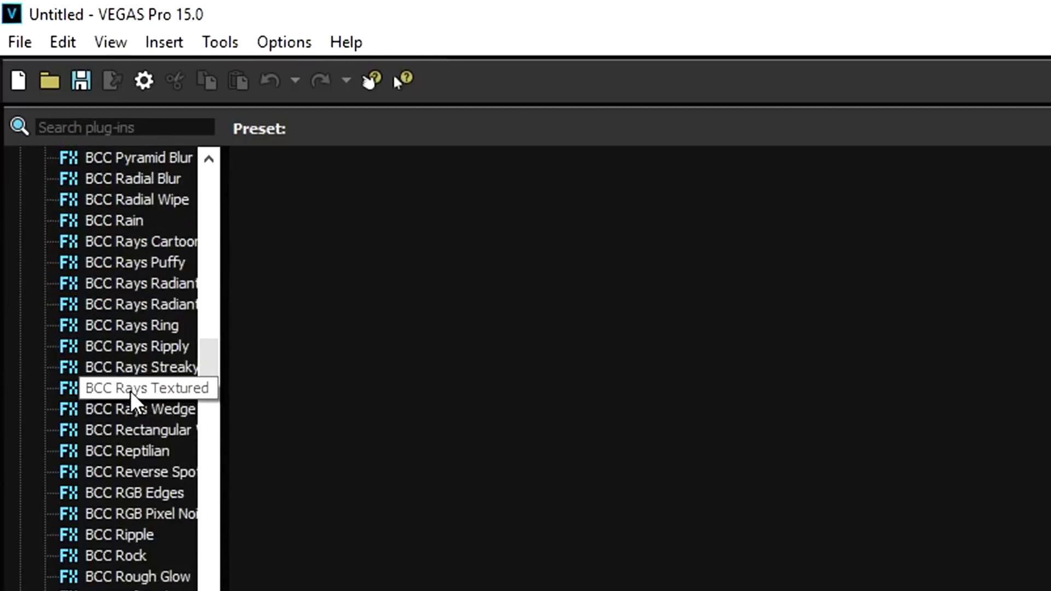
{"action": "scroll", "coordinate": [131, 399], "scroll_direction": "down", "scroll_amount": 5}
{"action": "scroll", "coordinate": [131, 399], "scroll_direction": "up", "scroll_amount": 5}
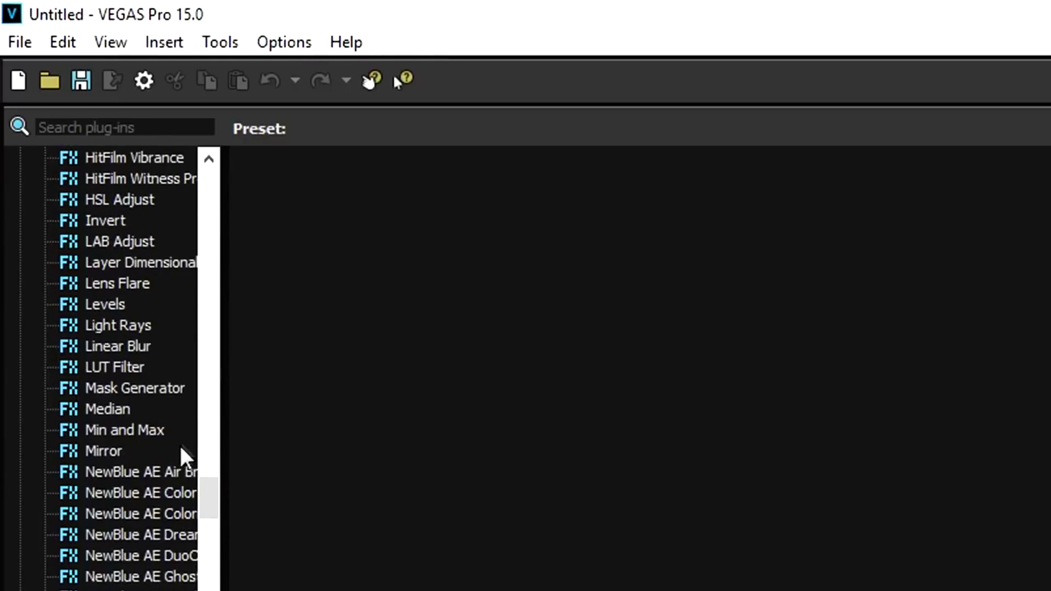
{"action": "left_click", "coordinate": [117, 367]}
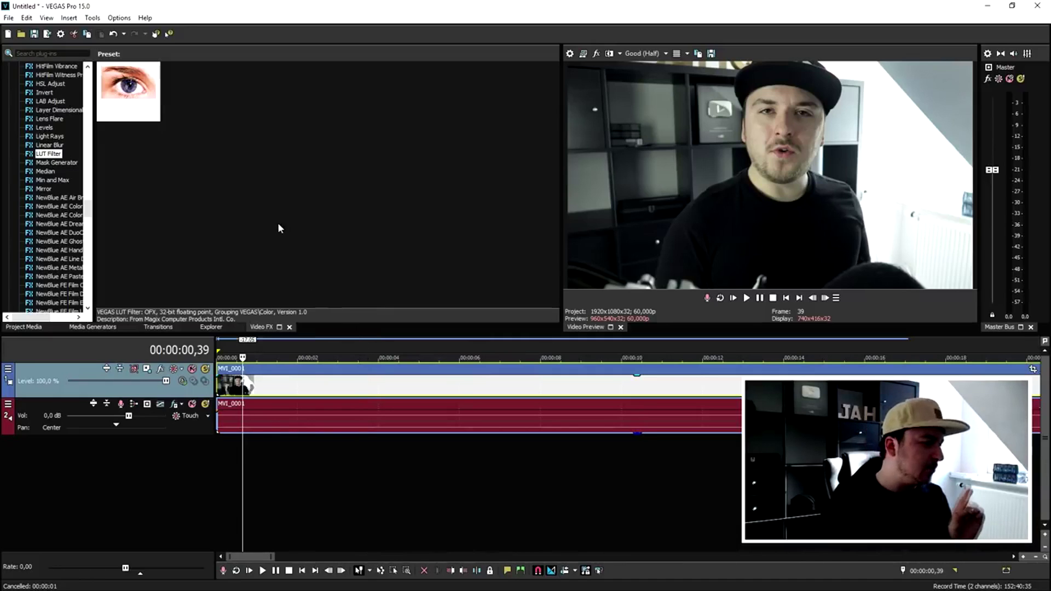
{"action": "left_click", "coordinate": [251, 192]}
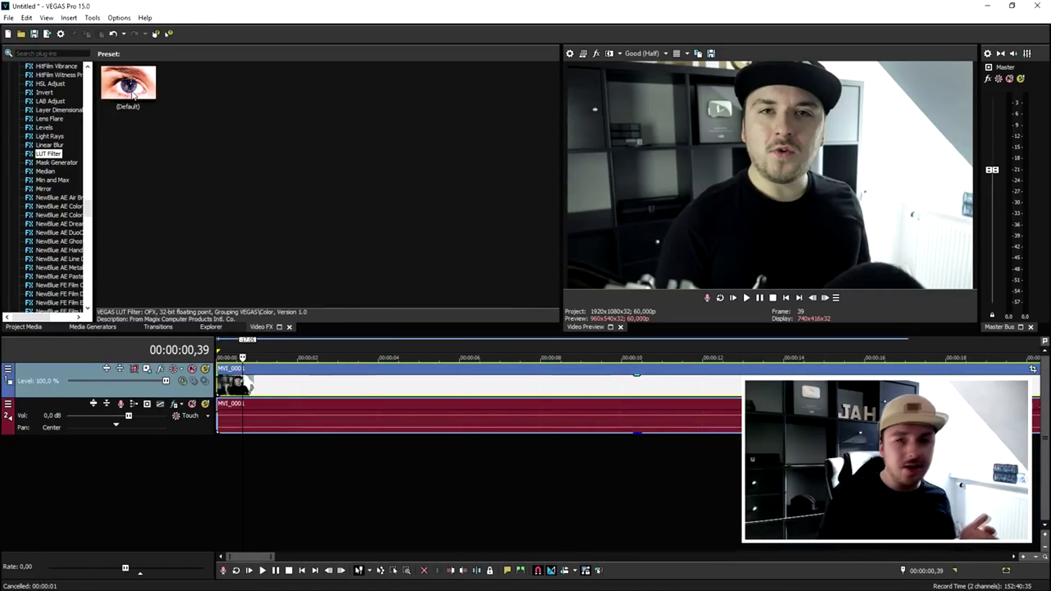
{"action": "left_click_drag", "start_coordinate": [133, 97], "coordinate": [397, 392]}
{"action": "left_click_drag", "start_coordinate": [430, 184], "coordinate": [652, 313]}
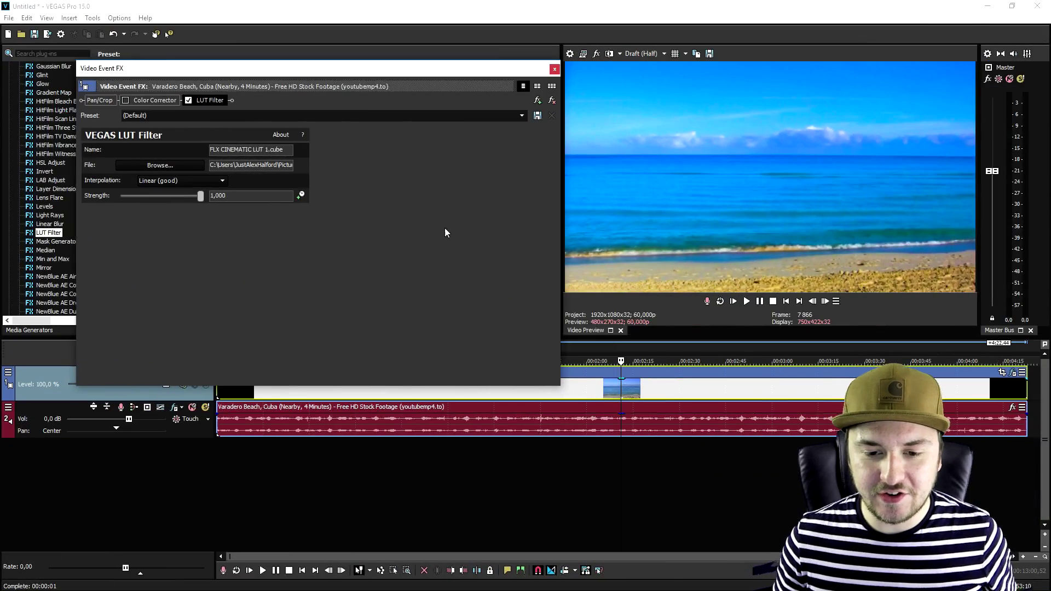
Load FLX CINEMATIC LUT 4.cube into the beach clip's LUT Filter
{"action": "left_click", "coordinate": [193, 163]}
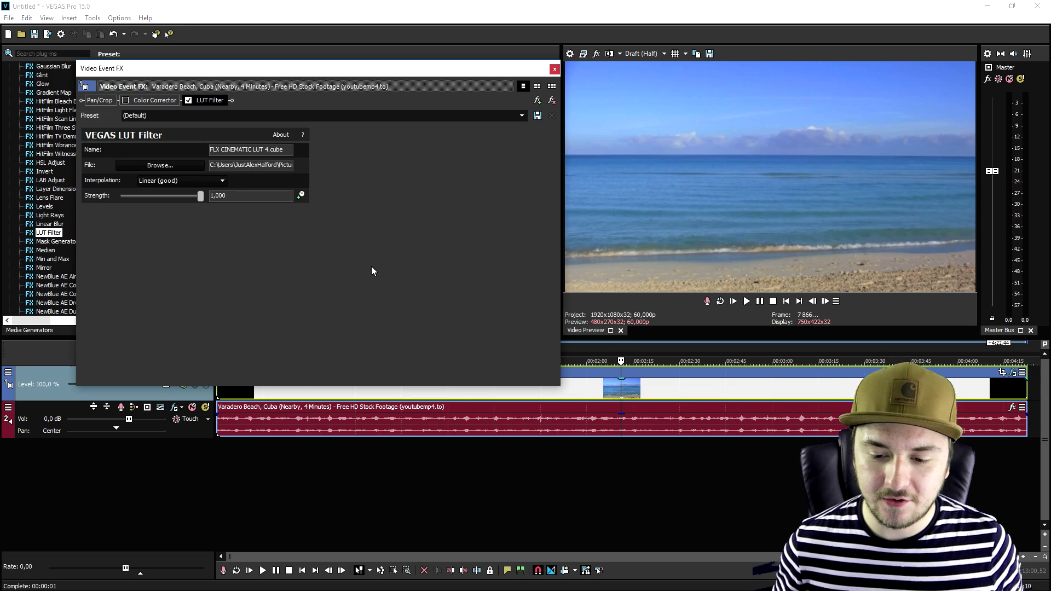
{"action": "left_click", "coordinate": [661, 193]}
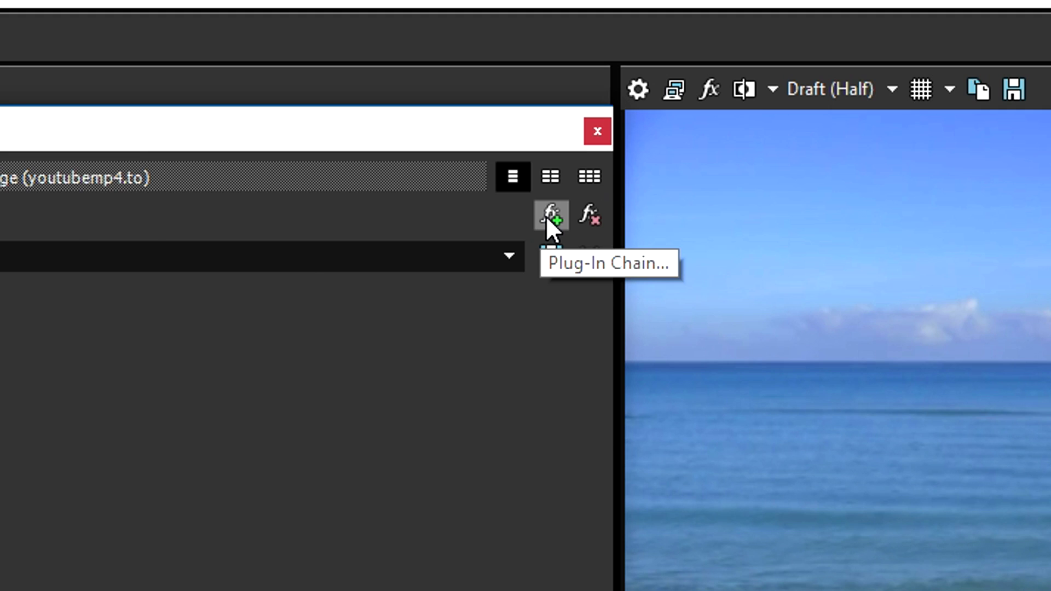
Add the filter package "1 Turqoise GLARE W/Letterbox" to the beach clip's effect chain
{"action": "left_click", "coordinate": [546, 217]}
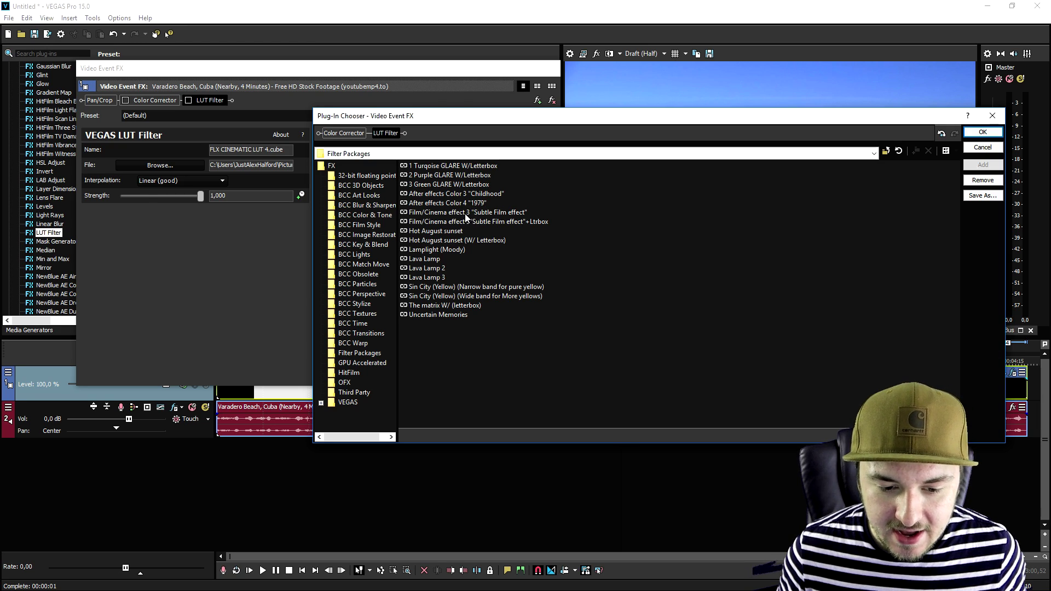
{"action": "left_click", "coordinate": [463, 169]}
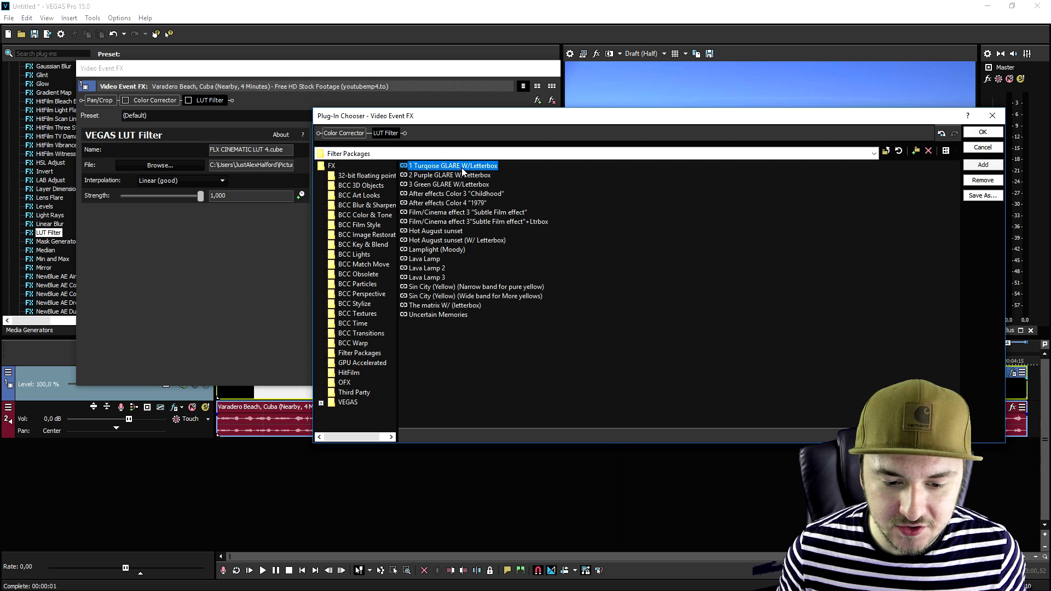
{"action": "left_click", "coordinate": [983, 167]}
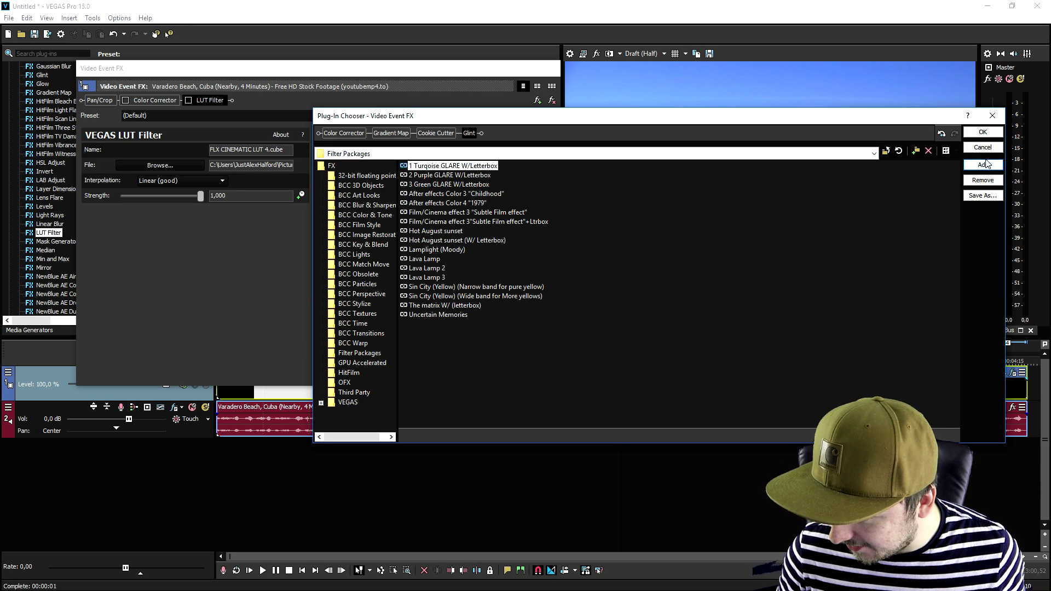
{"action": "left_click", "coordinate": [983, 132]}
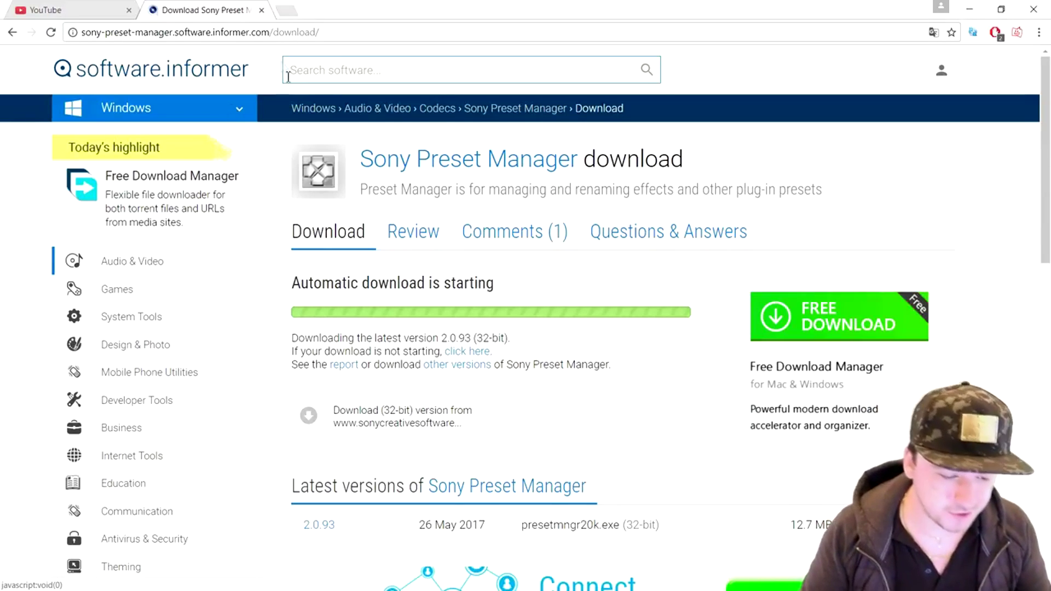
In the browser, download Sony Preset Manager 2.0.93 (presetmngr20k.exe) from its software.informer page
{"action": "scroll", "coordinate": [536, 357], "scroll_direction": "down", "scroll_amount": 4}
{"action": "scroll", "coordinate": [535, 357], "scroll_direction": "down", "scroll_amount": 6}
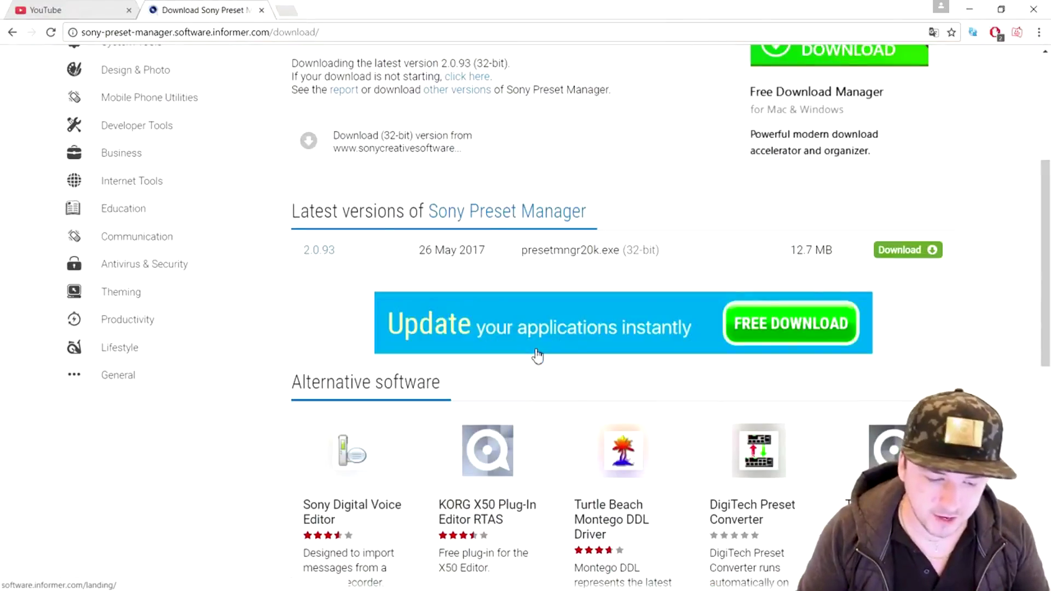
{"action": "scroll", "coordinate": [492, 393], "scroll_direction": "up", "scroll_amount": 10}
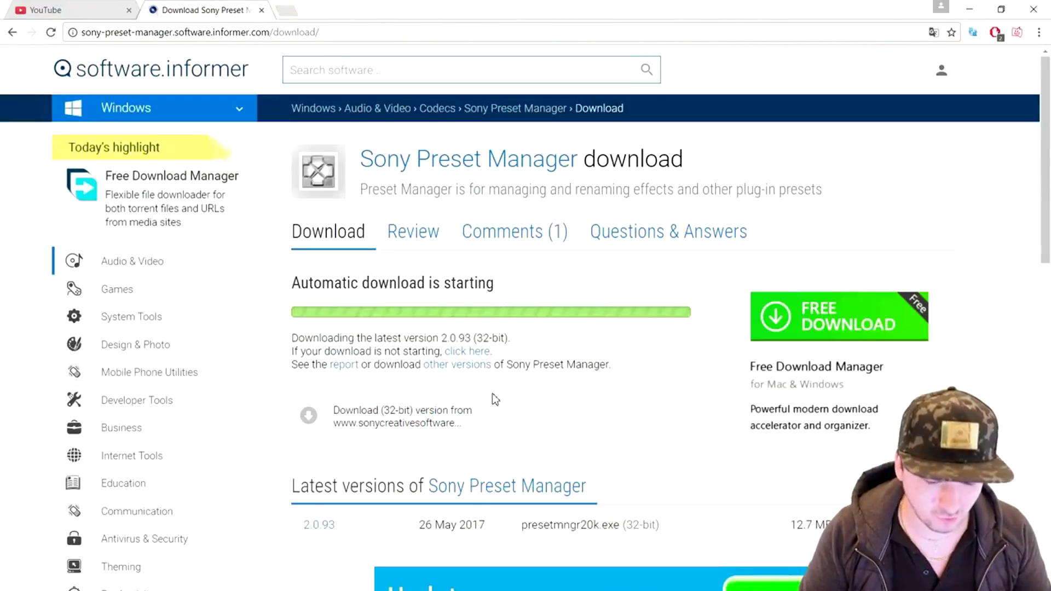
{"action": "scroll", "coordinate": [491, 393], "scroll_direction": "down", "scroll_amount": 5}
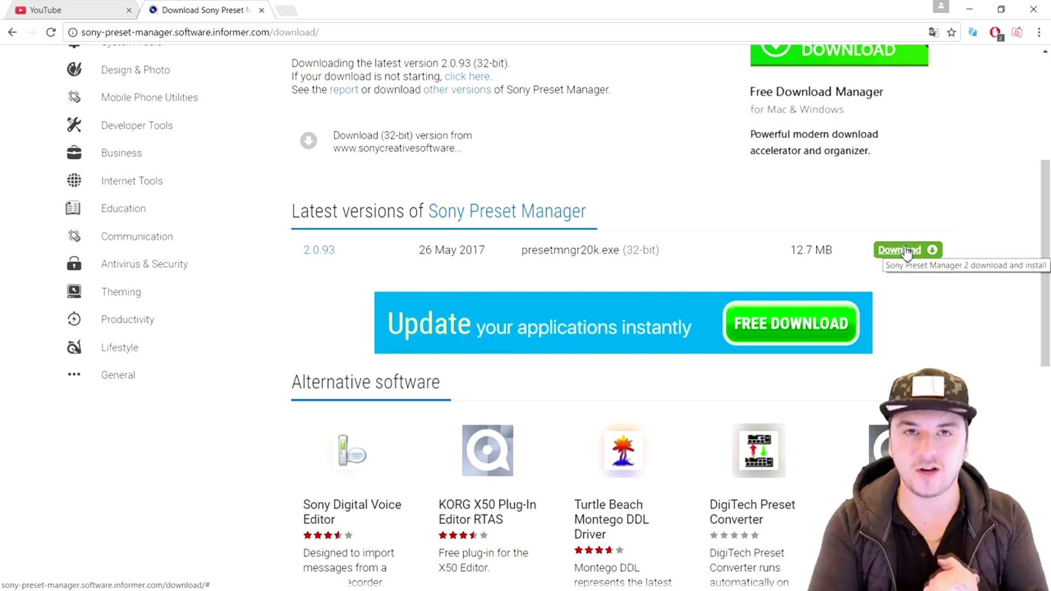
{"action": "left_click", "coordinate": [906, 251]}
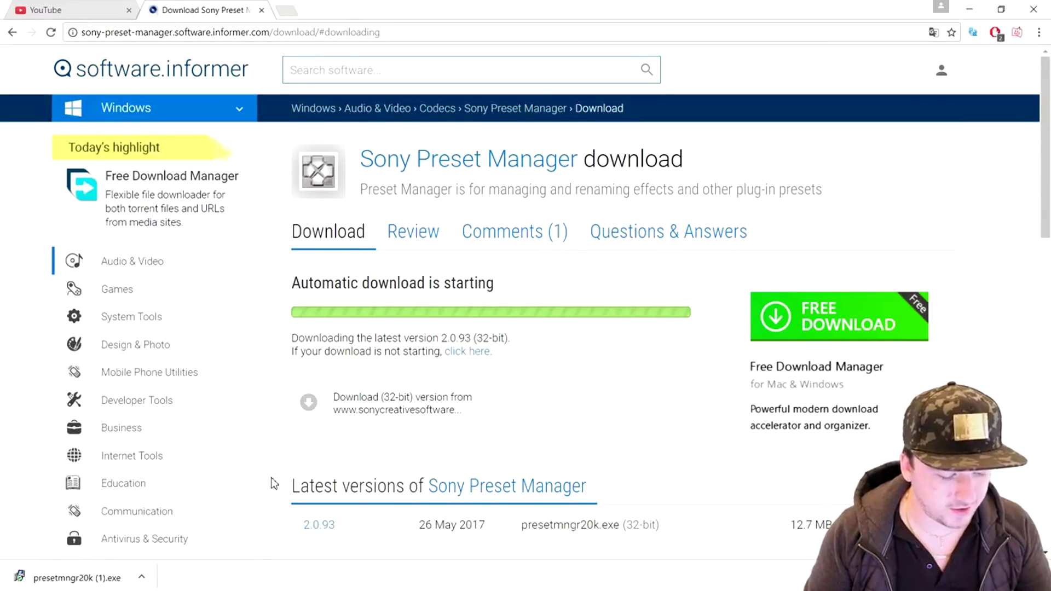
Run the downloaded Preset Manager installer, skip the .NET Framework 3.5 component, and accept the license agreement
{"action": "left_click", "coordinate": [88, 578]}
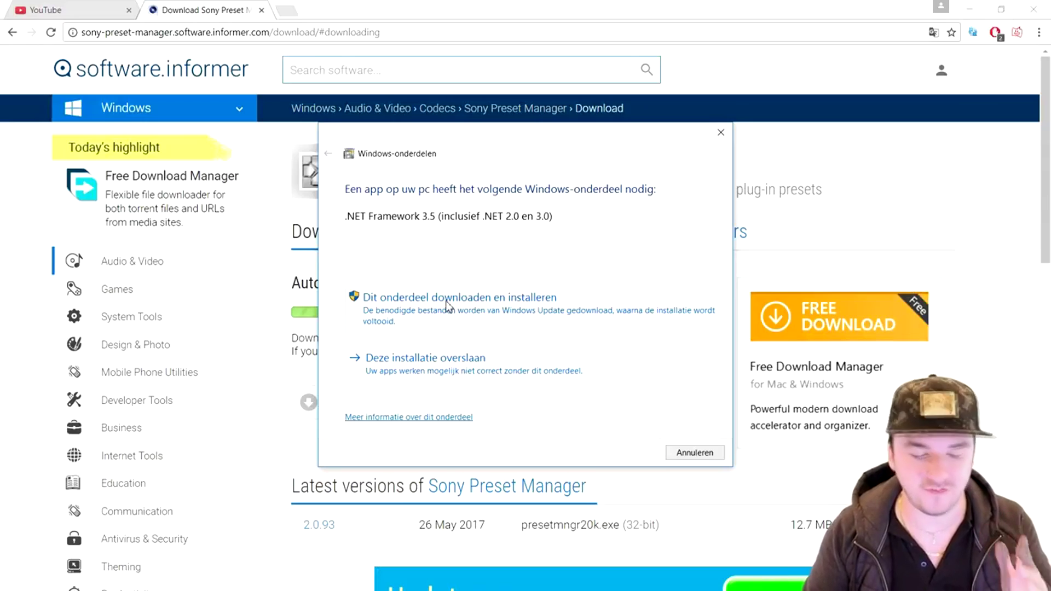
{"action": "left_click", "coordinate": [444, 360]}
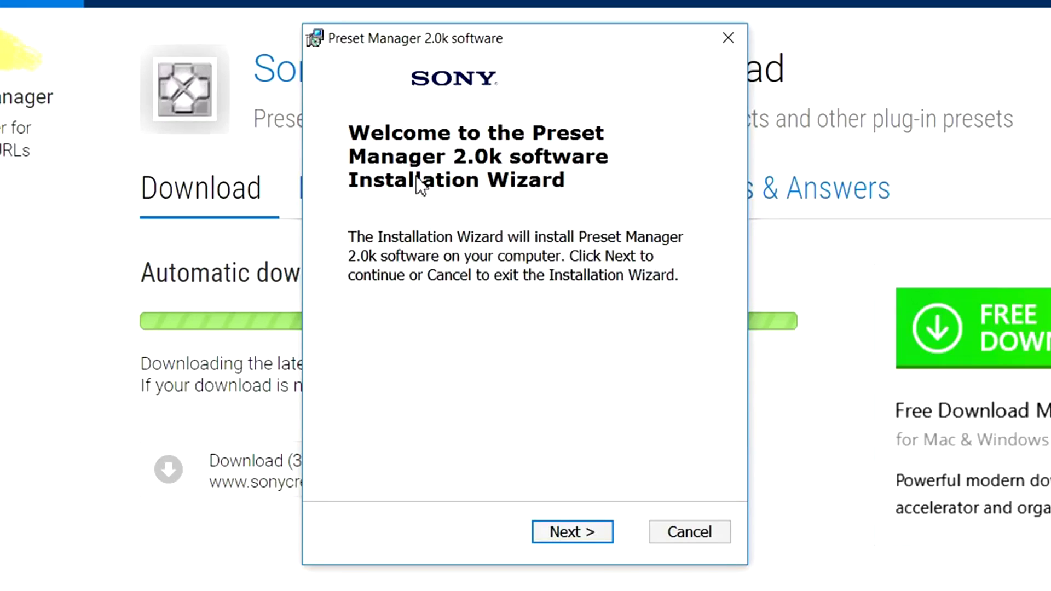
{"action": "left_click", "coordinate": [569, 540]}
{"action": "left_click", "coordinate": [328, 447]}
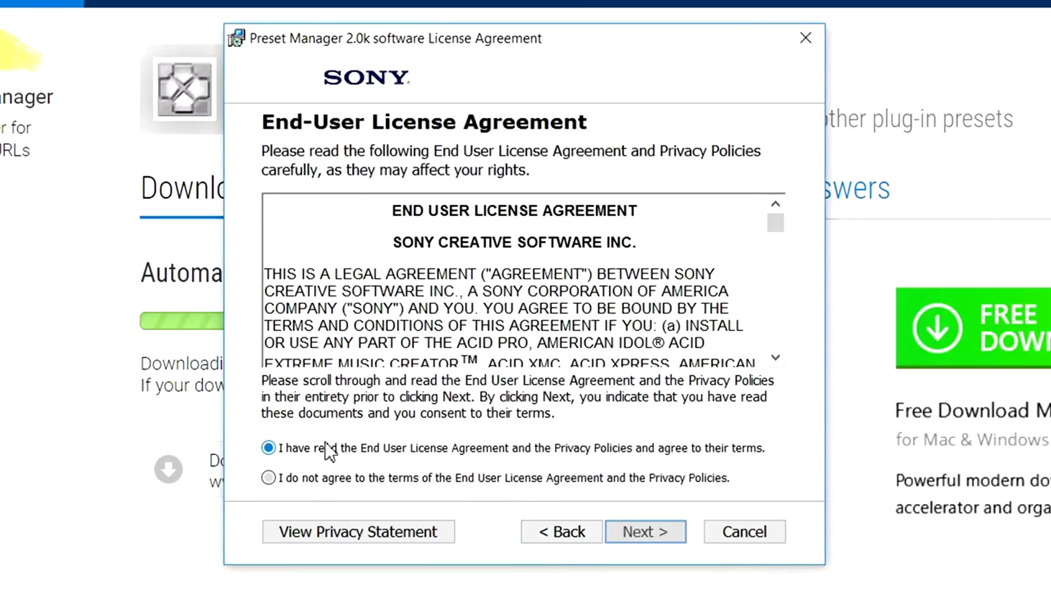
{"action": "left_click", "coordinate": [649, 537]}
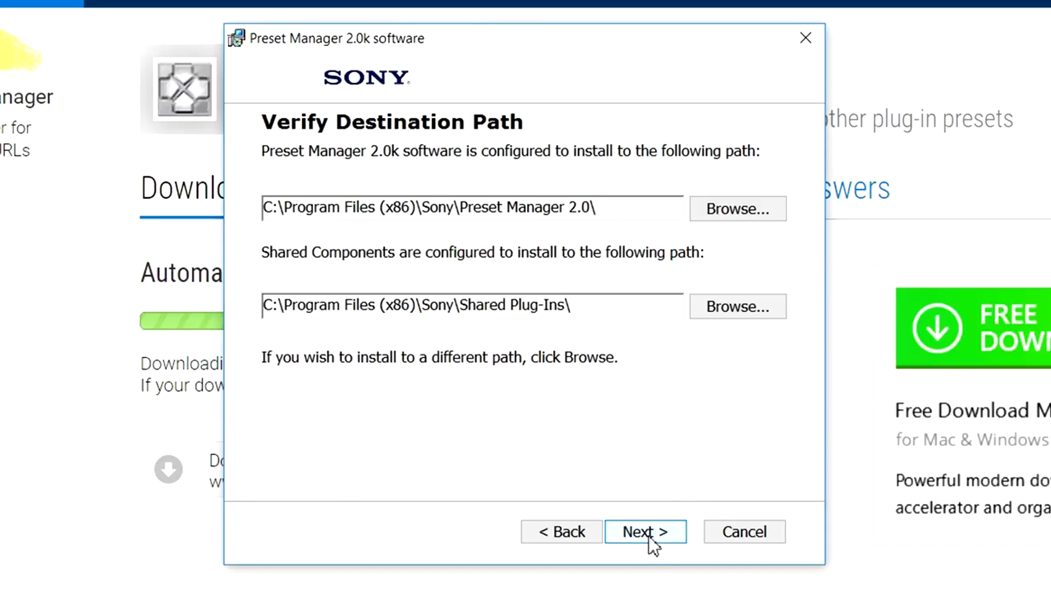
Install Preset Manager 2.0k to the default paths without a desktop shortcut, and search the computer for "preset"
{"action": "left_click", "coordinate": [646, 536]}
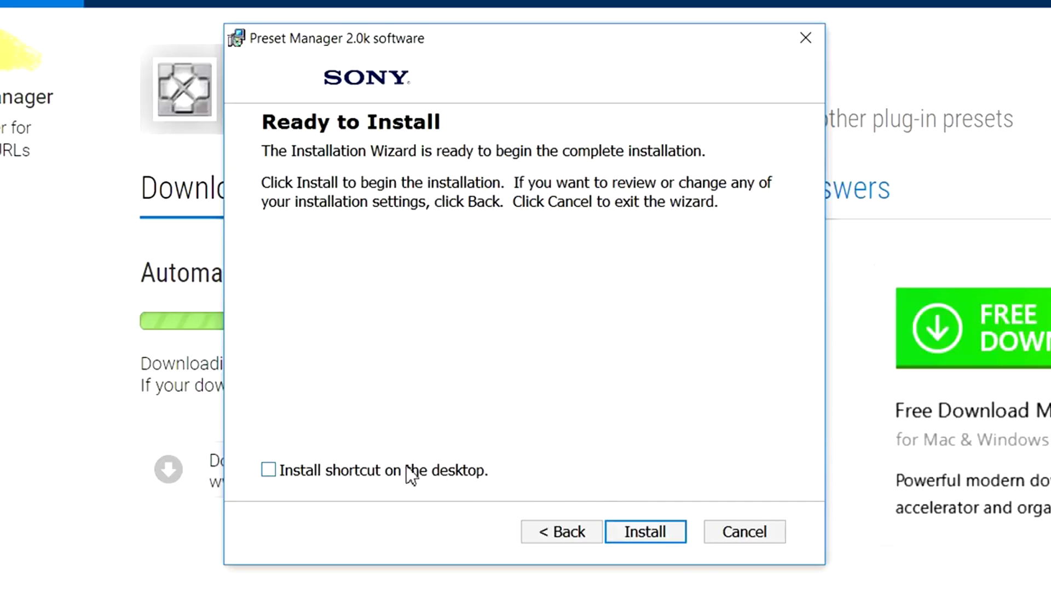
{"action": "left_click", "coordinate": [646, 531]}
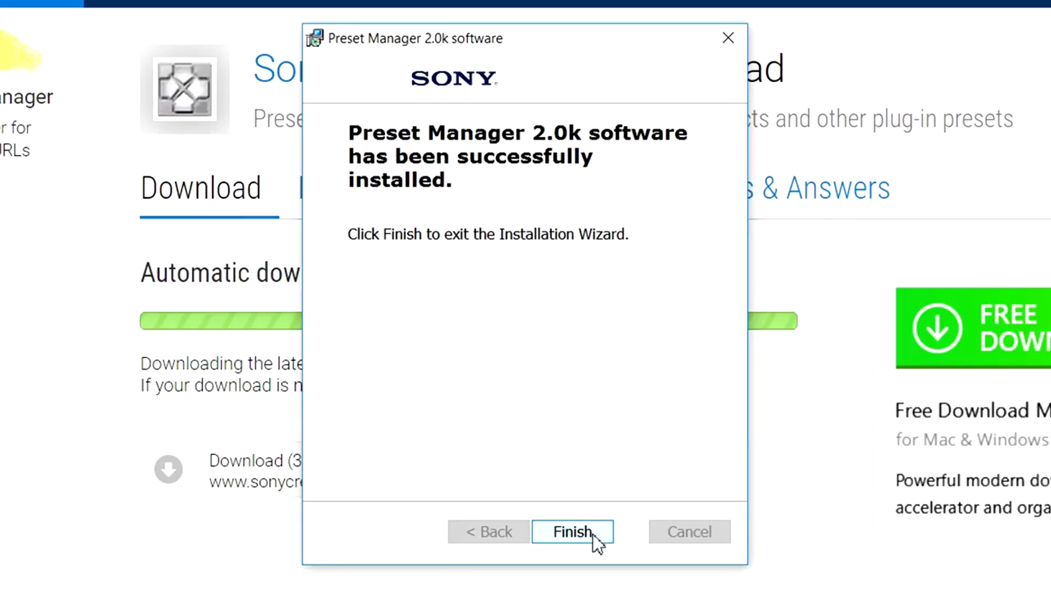
{"action": "left_click", "coordinate": [572, 532]}
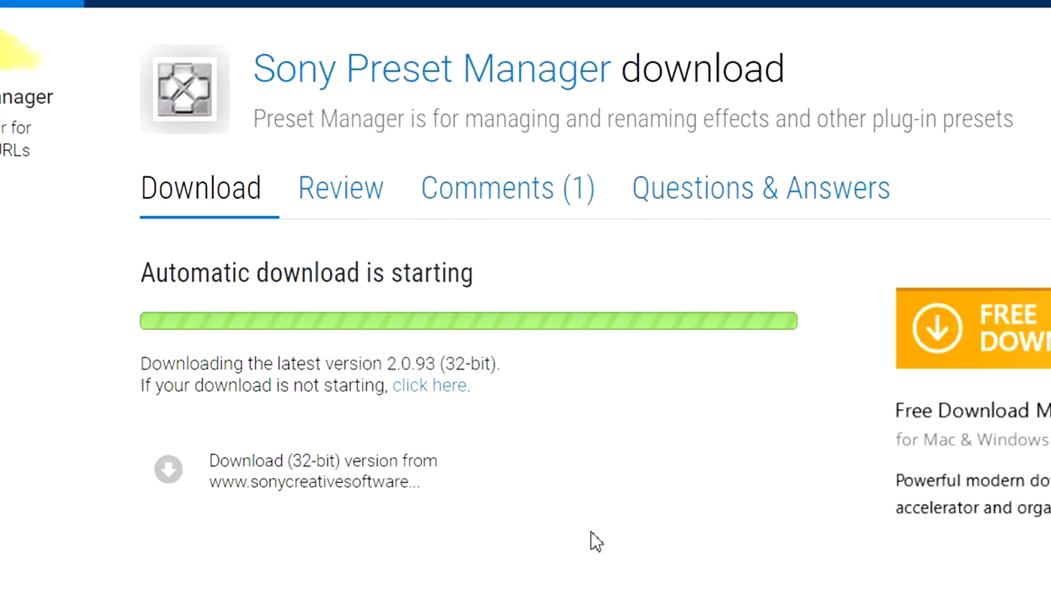
{"action": "key", "text": "super"}
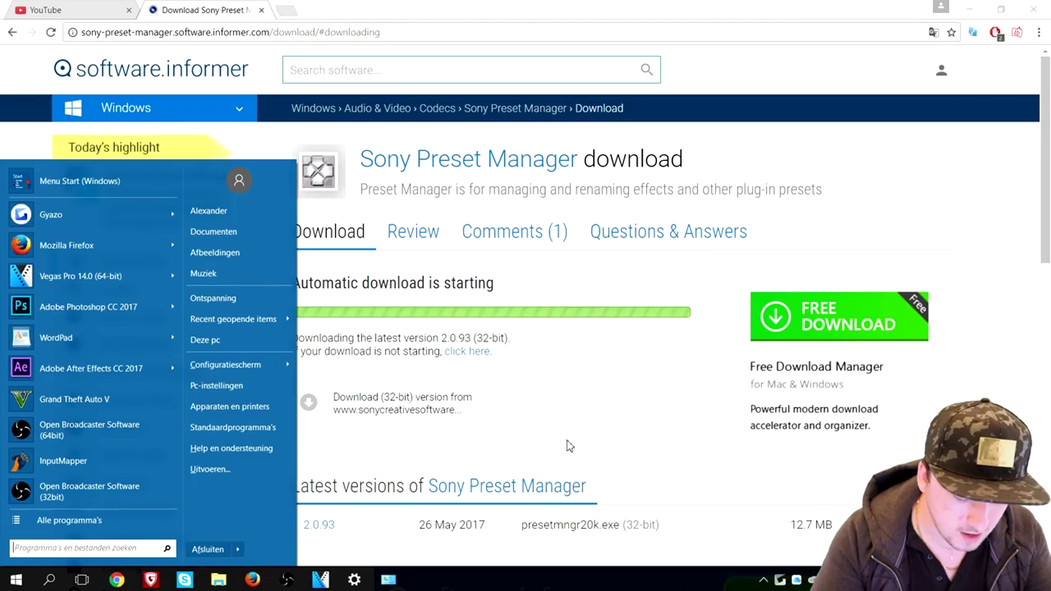
{"action": "type", "text": "preset"}
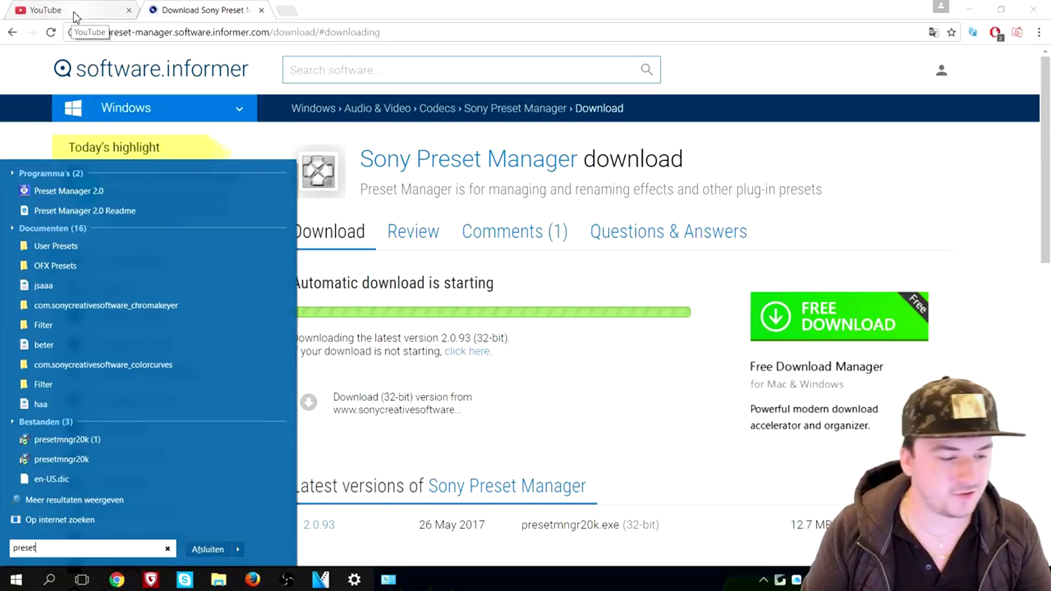
Search YouTube for "sony vegas color correction pack"
{"action": "left_click", "coordinate": [75, 12]}
{"action": "left_click", "coordinate": [257, 64]}
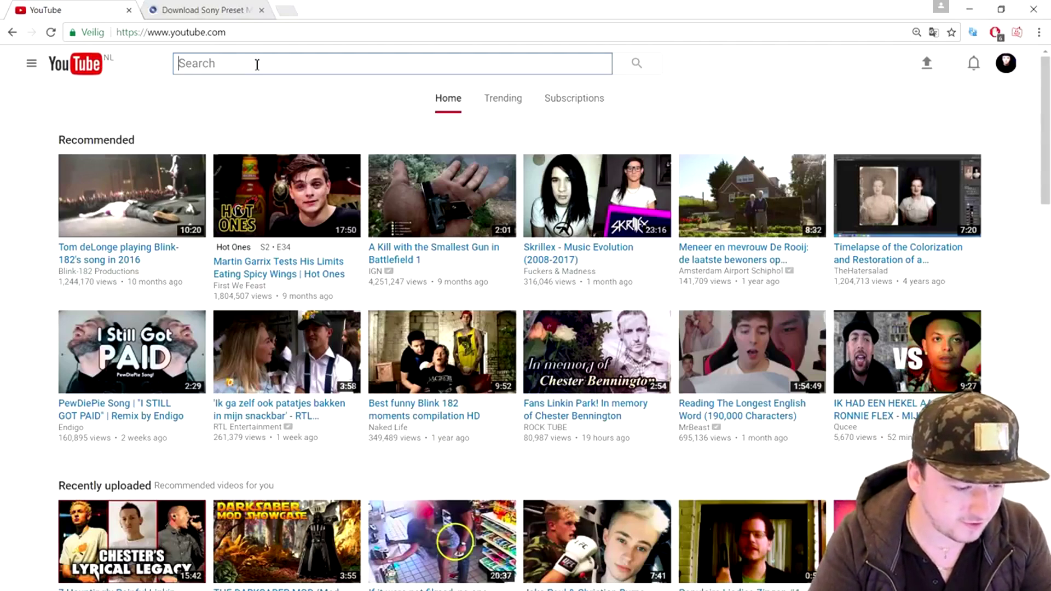
{"action": "type", "text": "sony ve"}
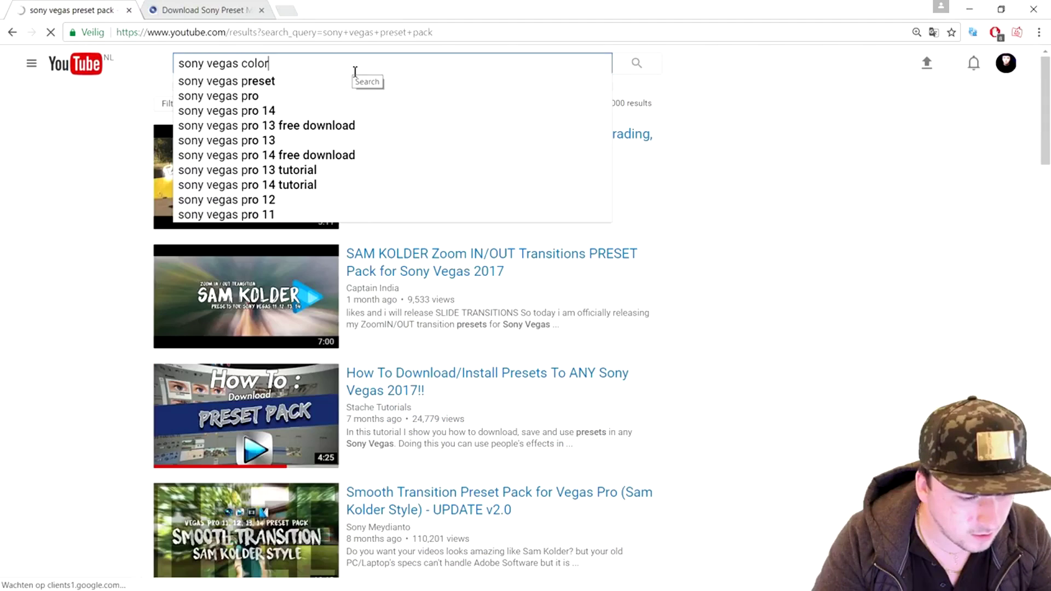
{"action": "type", "text": "r correction pack"}
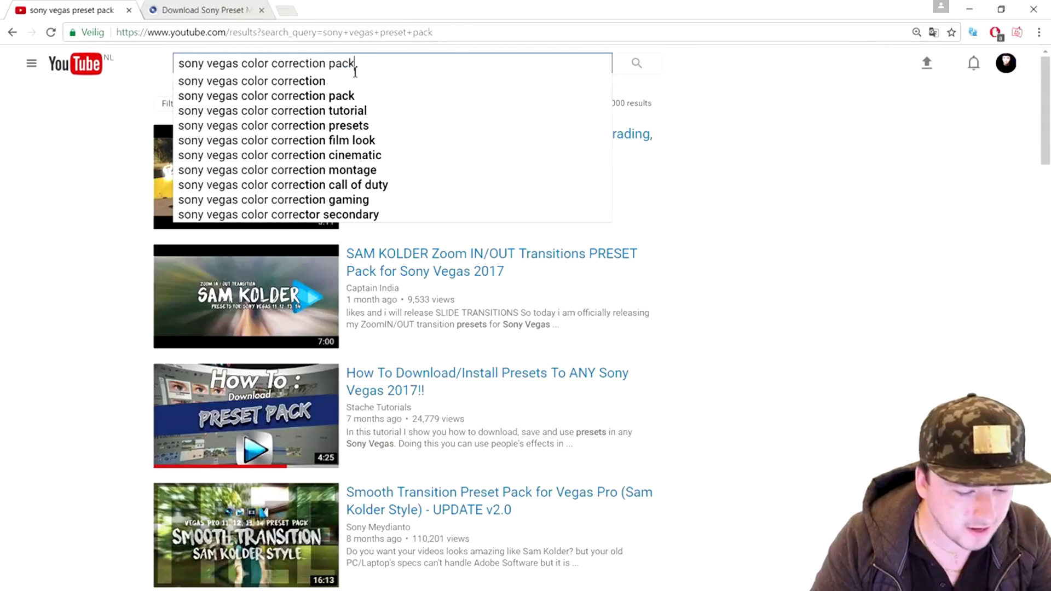
{"action": "key", "text": "Return"}
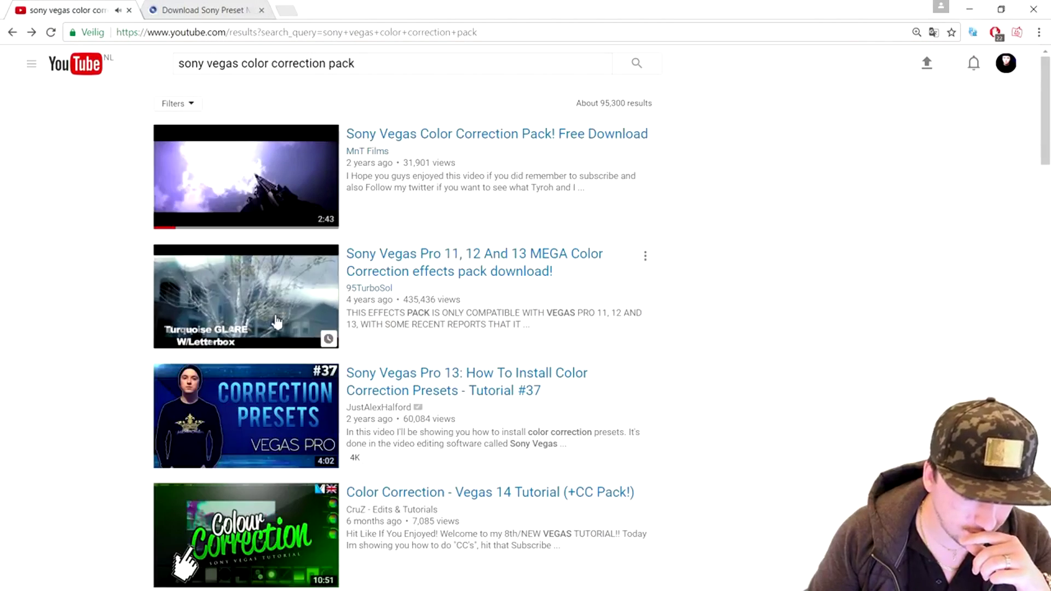
Open the "Sony Vegas Pro 11, 12 And 13 MEGA Color Correction effects pack download!" video, mute and pause it, and find the download instructions in its description
{"action": "left_click", "coordinate": [246, 300]}
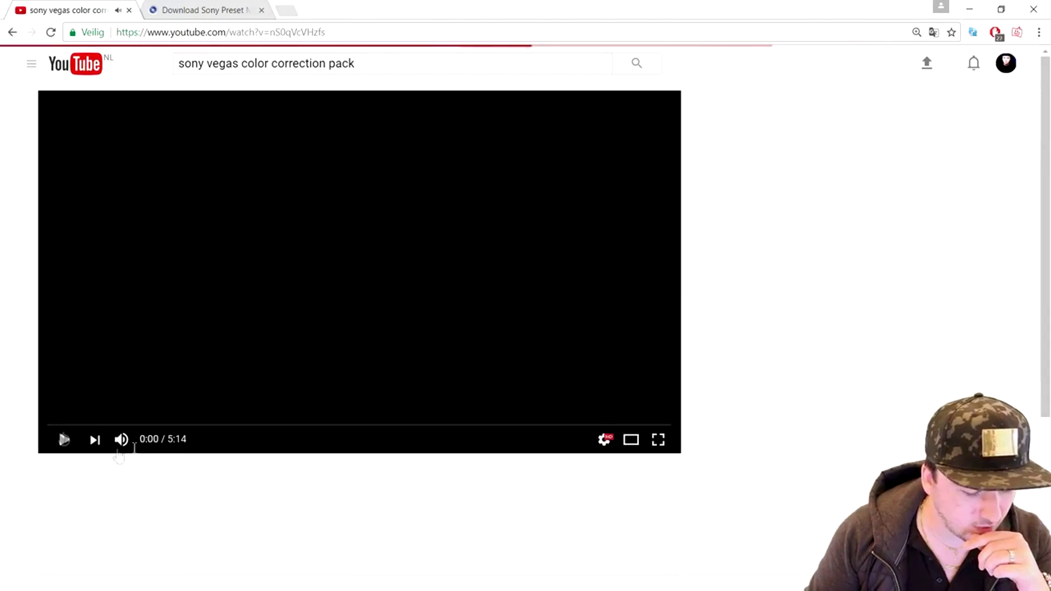
{"action": "left_click", "coordinate": [121, 440]}
{"action": "left_click", "coordinate": [200, 376]}
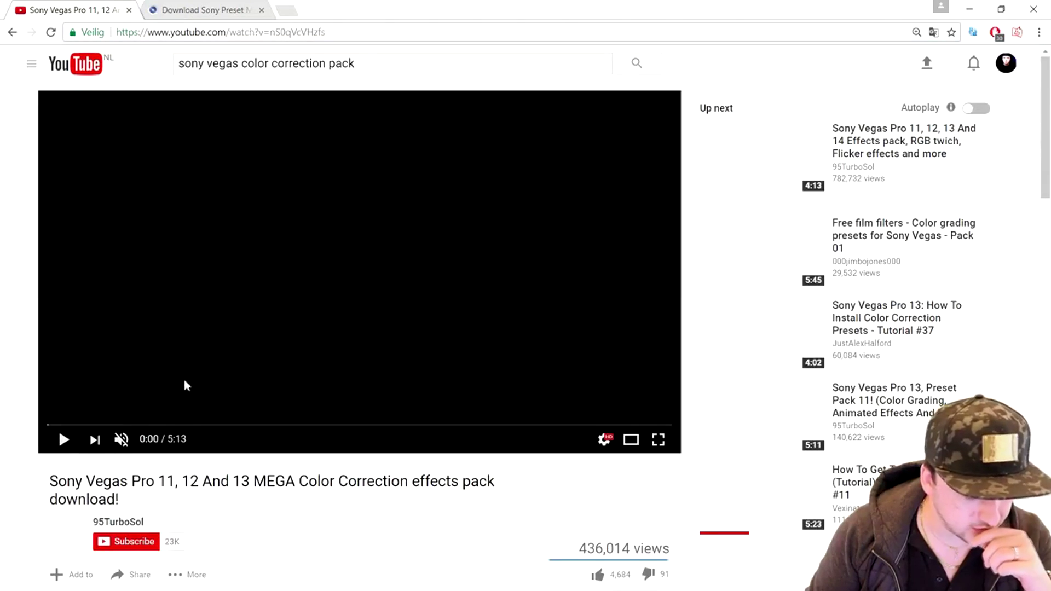
{"action": "scroll", "coordinate": [229, 350], "scroll_direction": "down", "scroll_amount": 6}
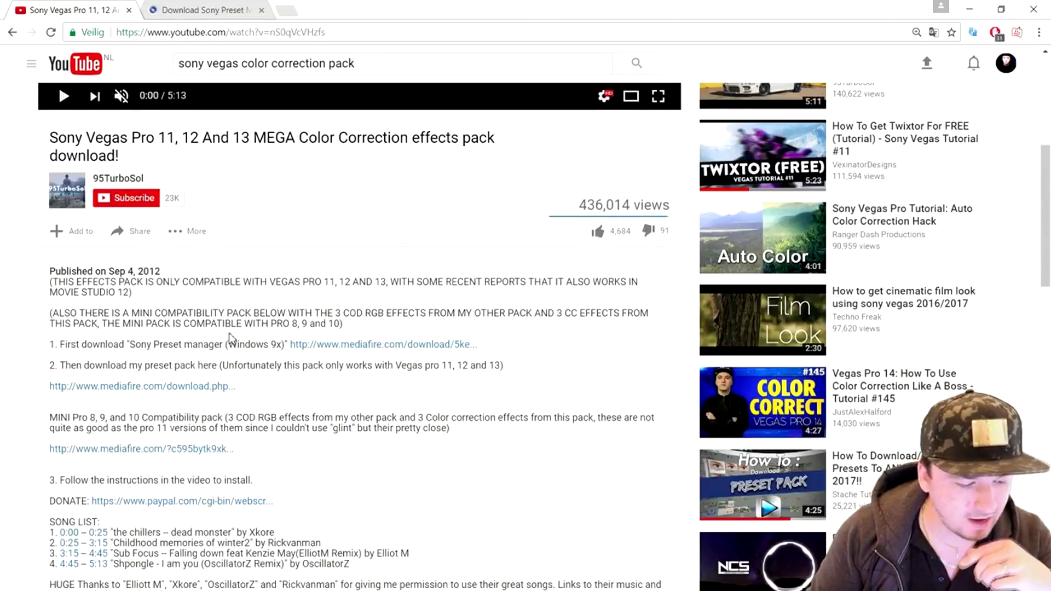
{"action": "scroll", "coordinate": [230, 339], "scroll_direction": "down", "scroll_amount": 2}
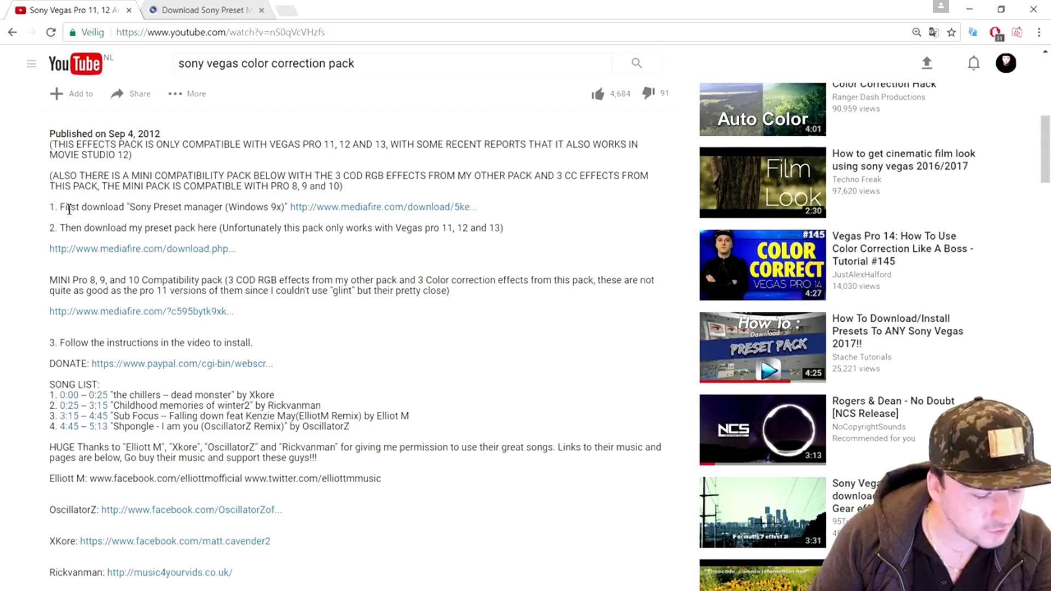
{"action": "left_click_drag", "start_coordinate": [83, 210], "coordinate": [219, 208]}
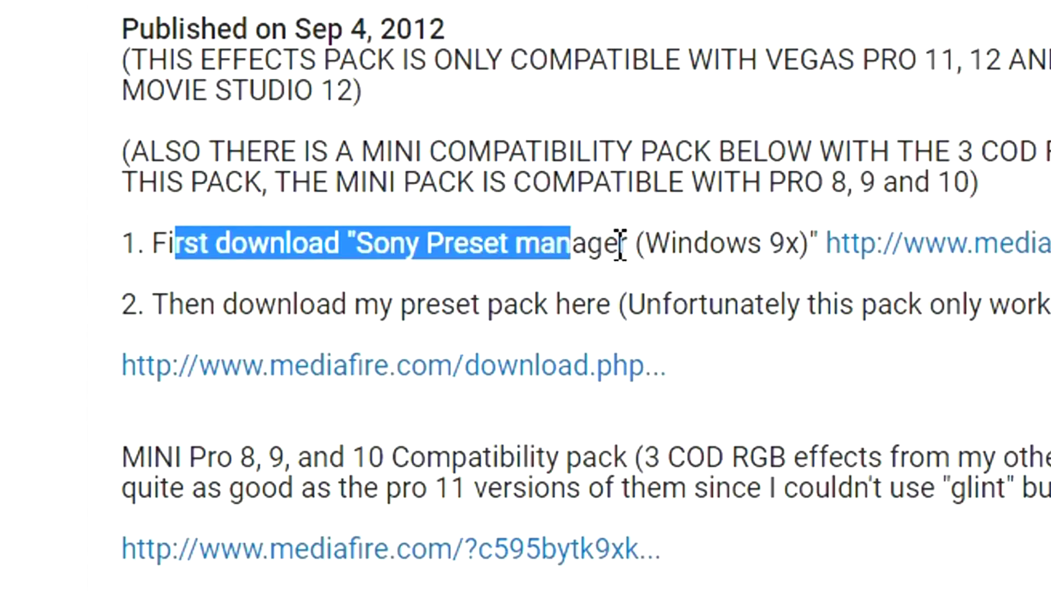
{"action": "left_click", "coordinate": [220, 208]}
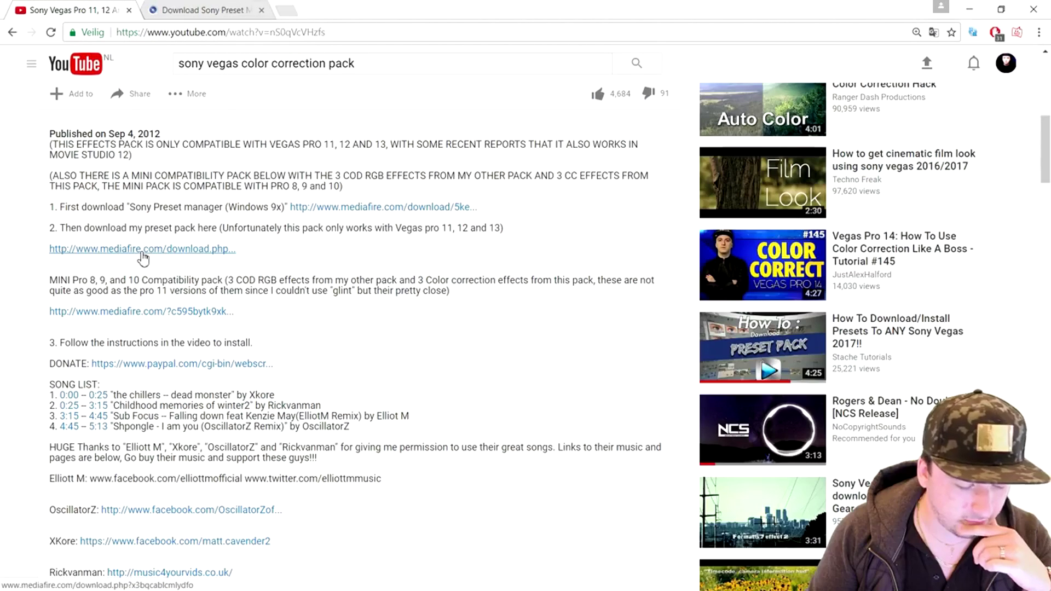
Download "Preset pack 4 (CC Mega Pack).rar" from the description's MediaFire link and show the file in its folder
{"action": "left_click", "coordinate": [141, 251]}
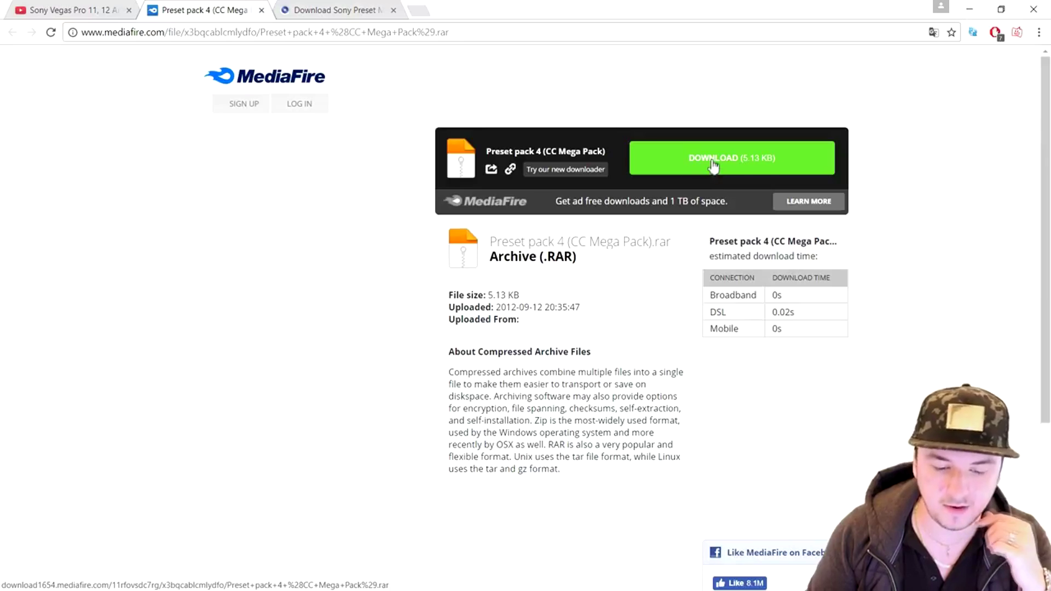
{"action": "left_click", "coordinate": [713, 159]}
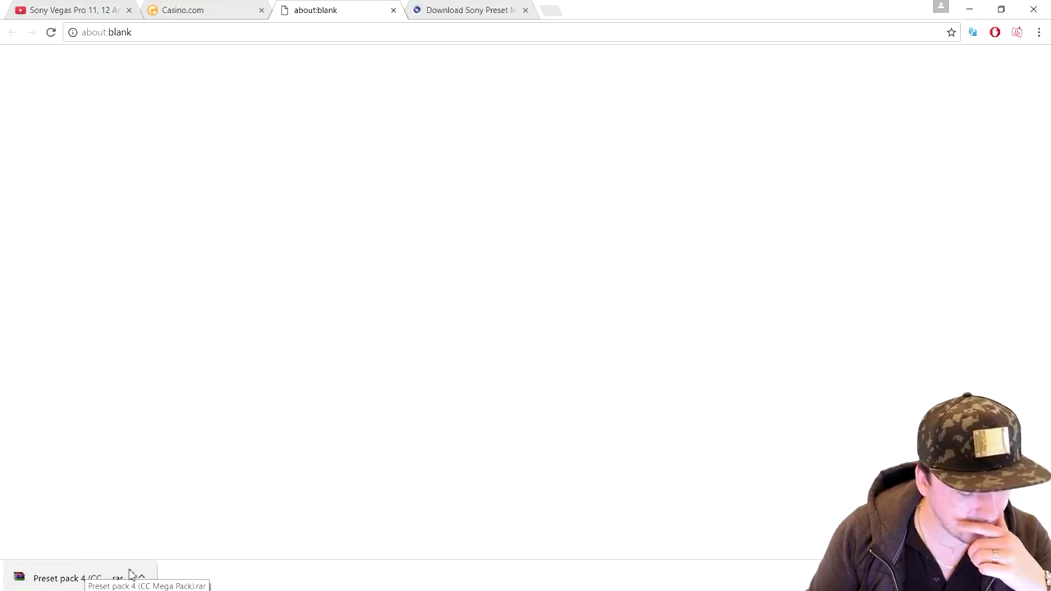
{"action": "left_click", "coordinate": [141, 578]}
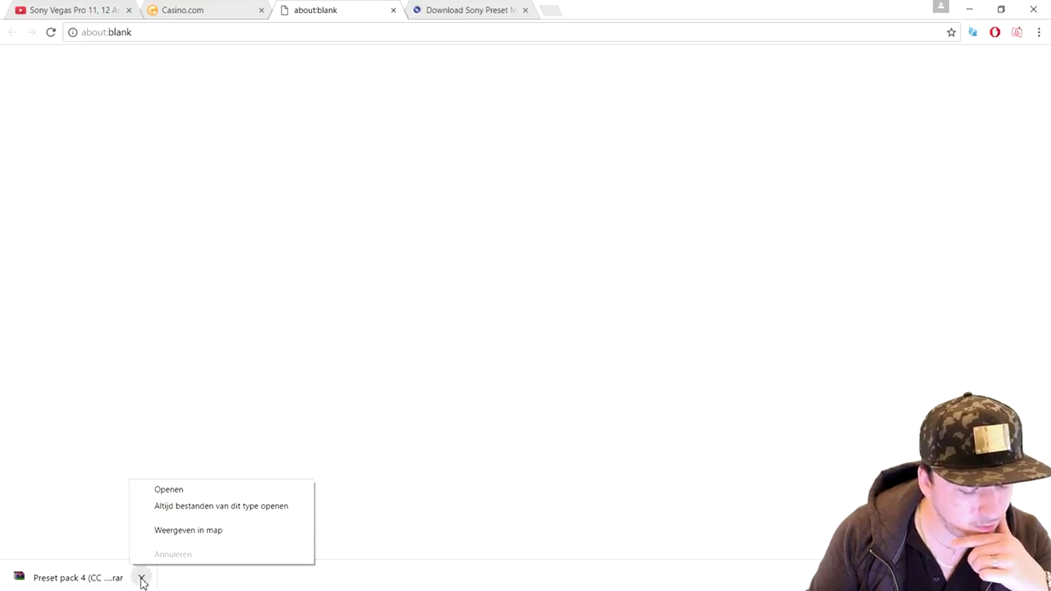
{"action": "left_click", "coordinate": [188, 530]}
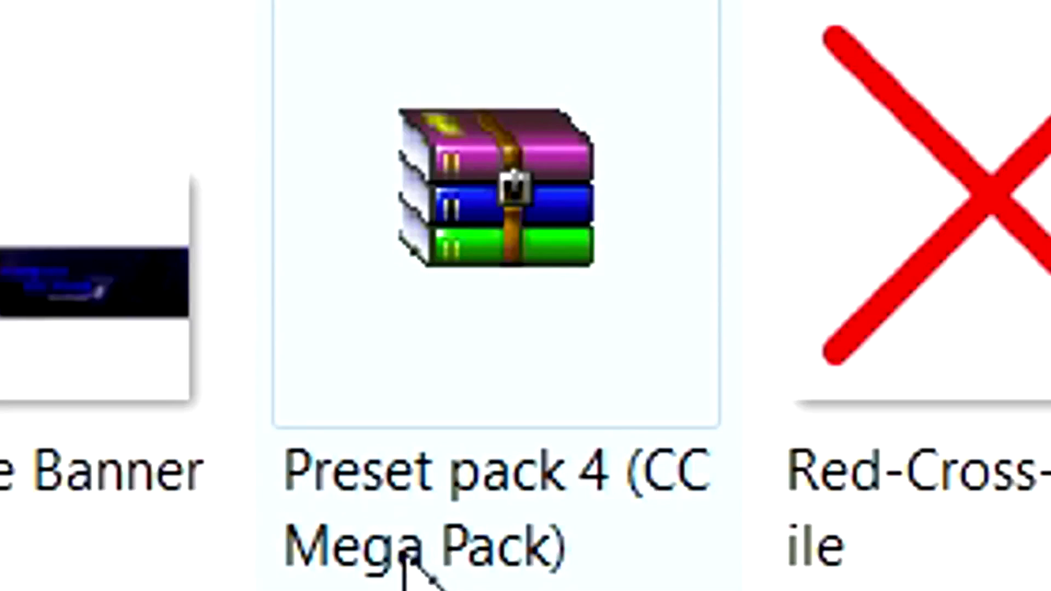
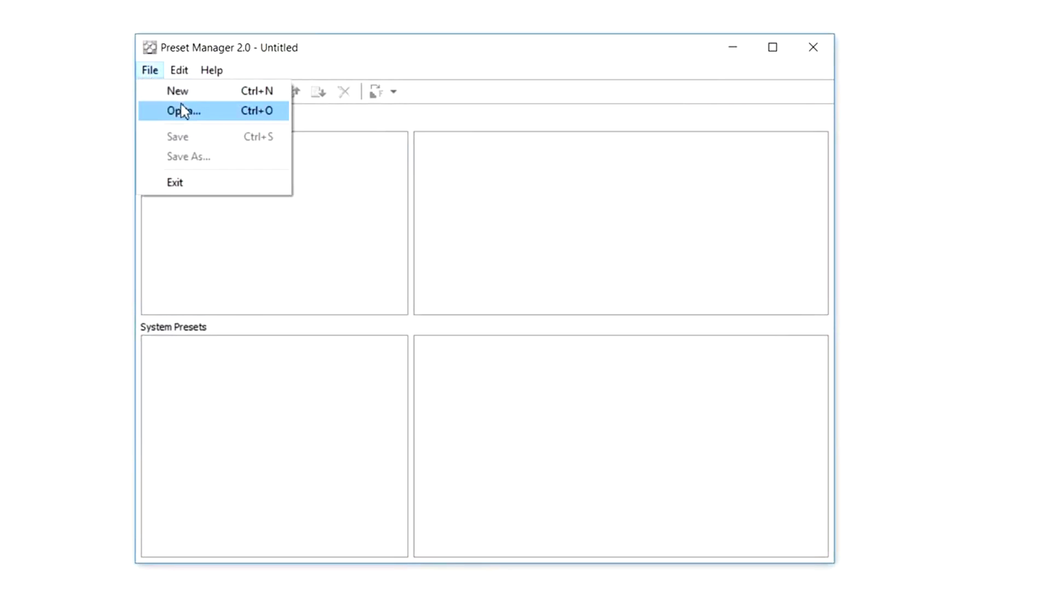
Open "Preset pack 4 (CC Mega pack).sfpreset" from the desktop in Preset Manager 2.0 and display its FX Chains
{"action": "left_click", "coordinate": [183, 112]}
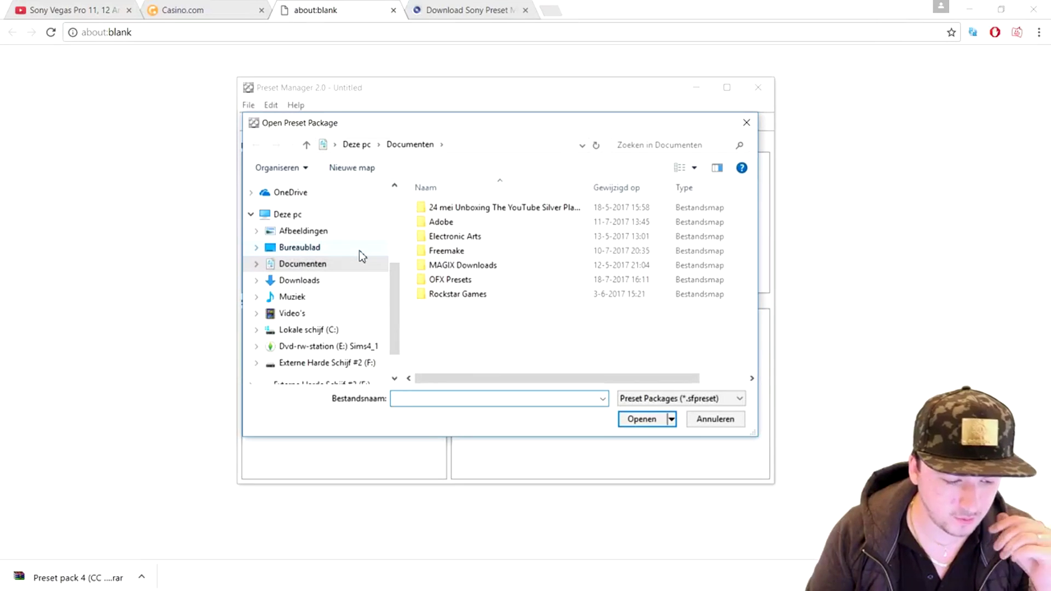
{"action": "left_click", "coordinate": [323, 247]}
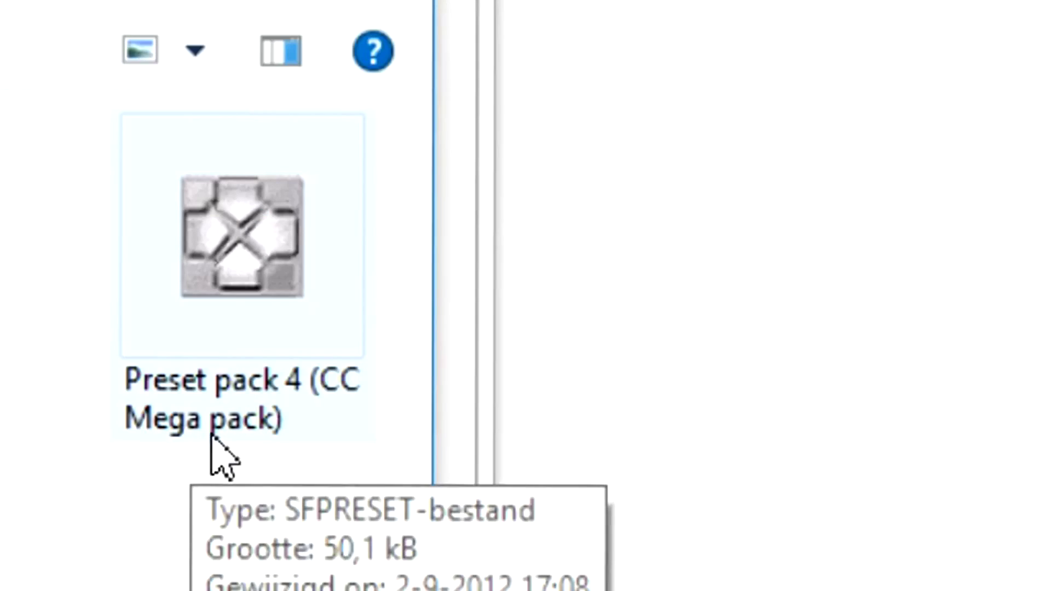
{"action": "double_click", "coordinate": [218, 452]}
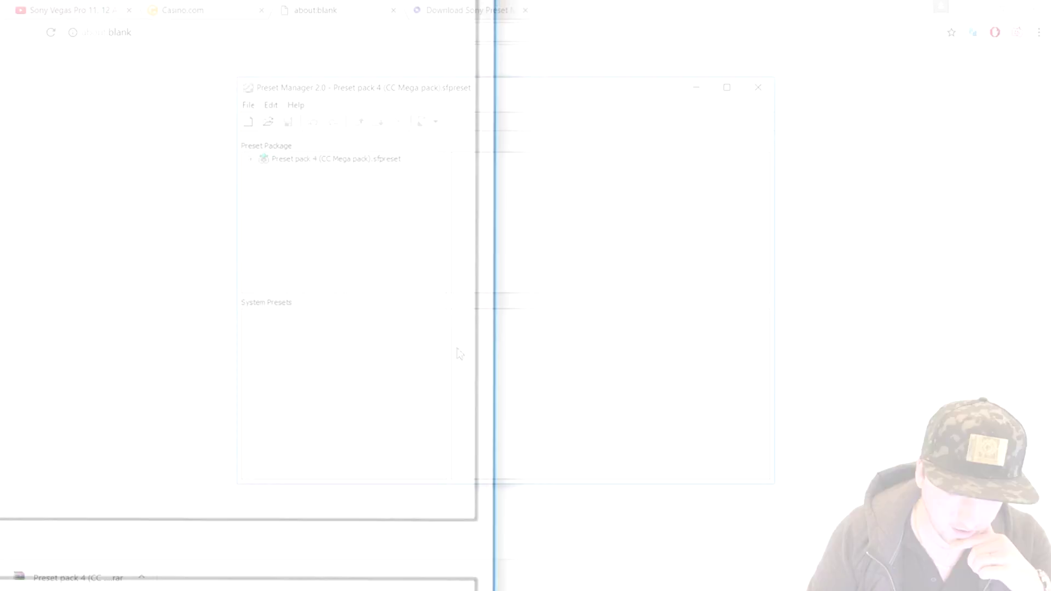
{"action": "double_click", "coordinate": [345, 160]}
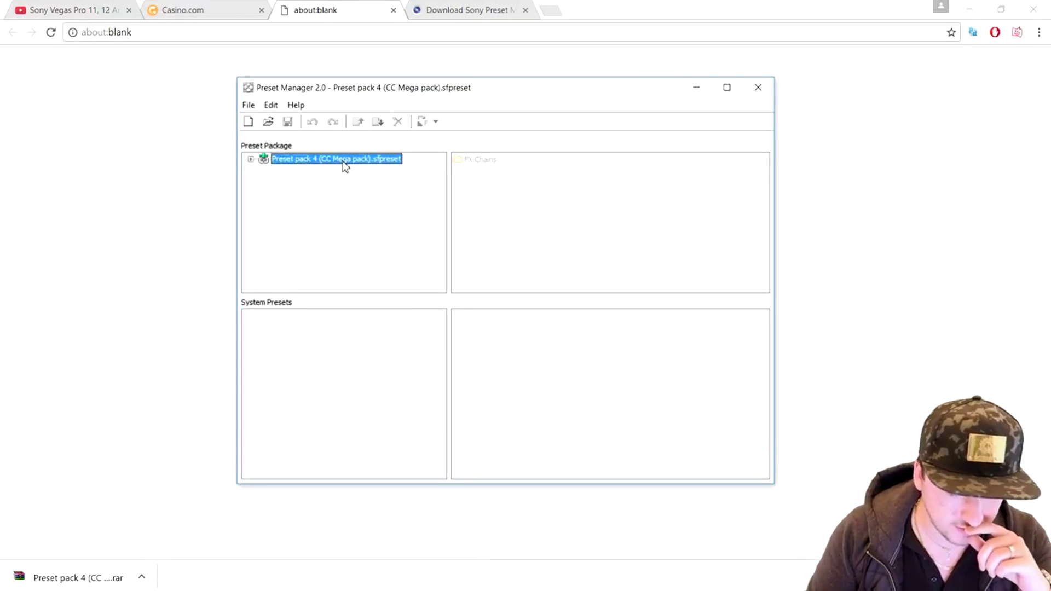
{"action": "double_click", "coordinate": [489, 161]}
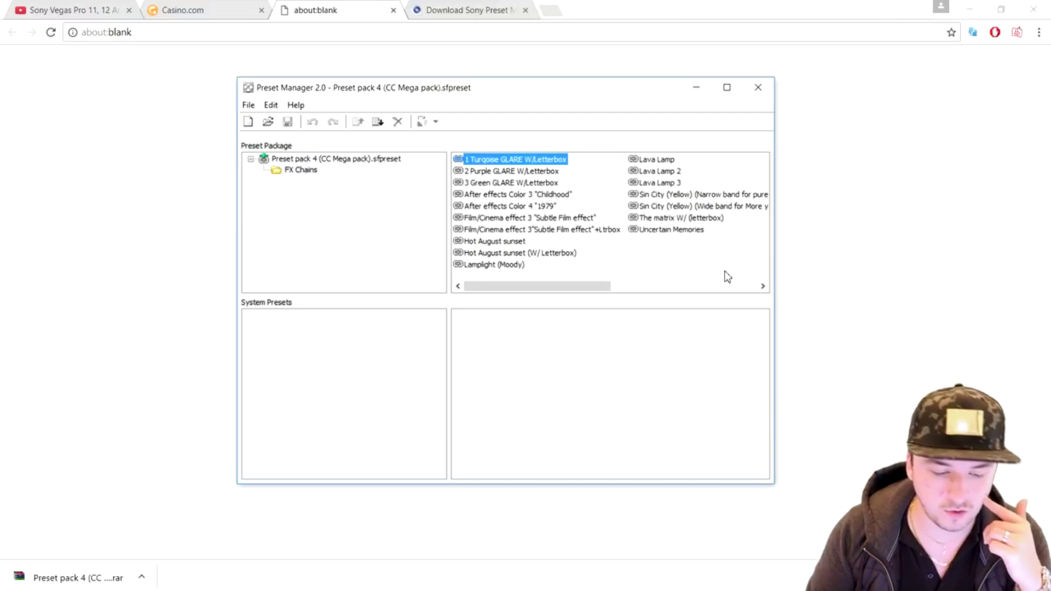
Copy all FX chains in the preset package to the system presets and return to VEGAS Pro
{"action": "left_click_drag", "start_coordinate": [744, 282], "coordinate": [474, 144]}
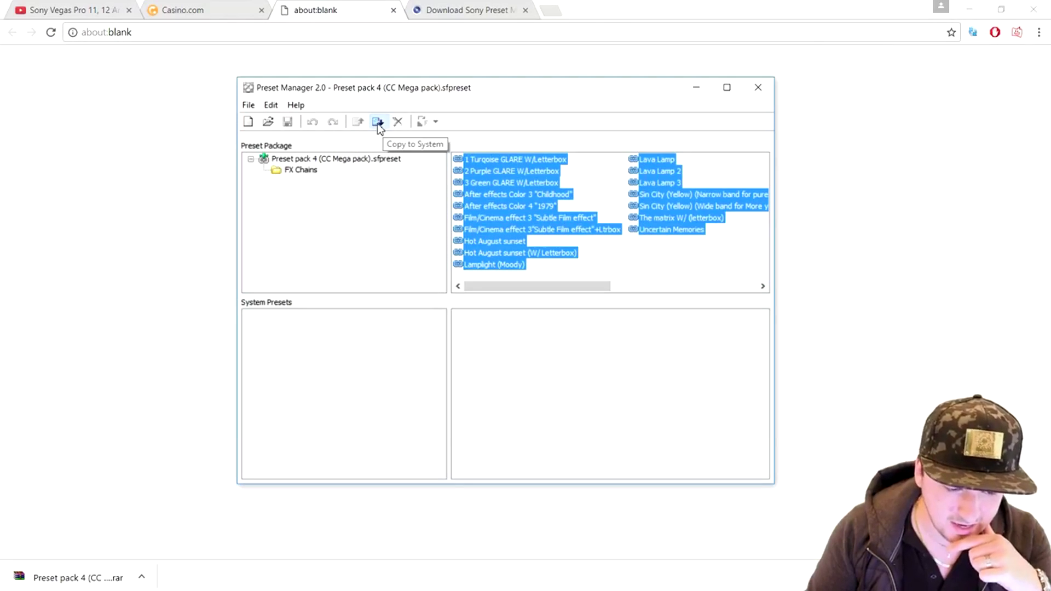
{"action": "left_click", "coordinate": [379, 124]}
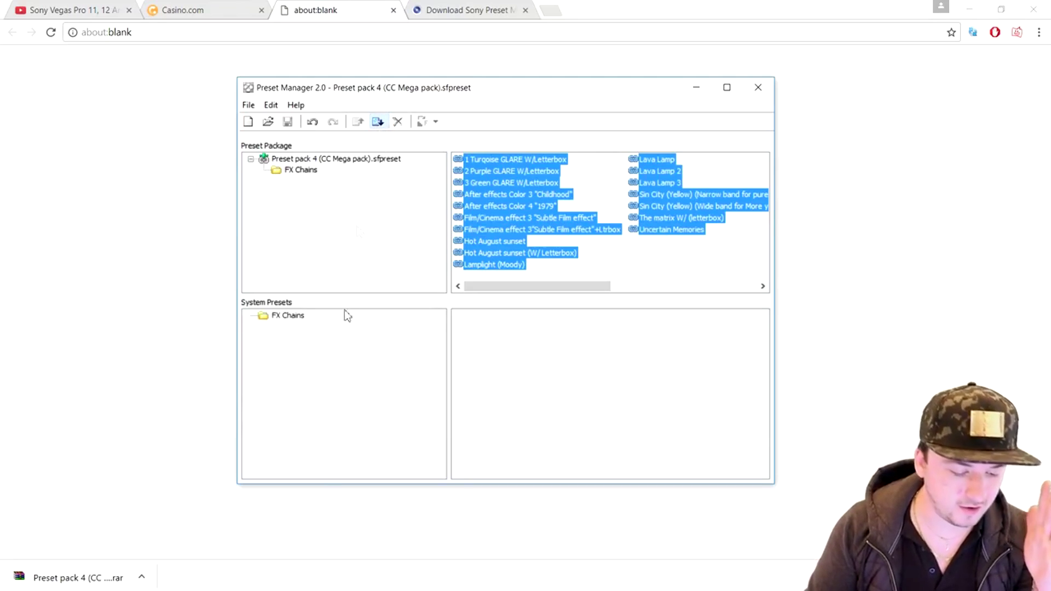
{"action": "mouse_move", "coordinate": [313, 580]}
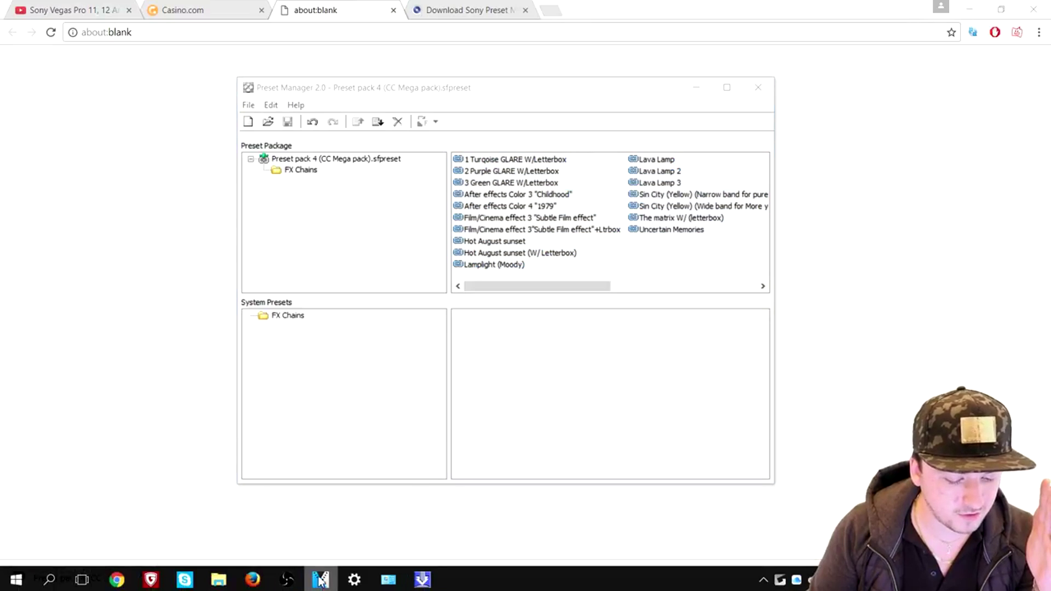
{"action": "right_click", "coordinate": [316, 580]}
{"action": "left_click", "coordinate": [321, 549]}
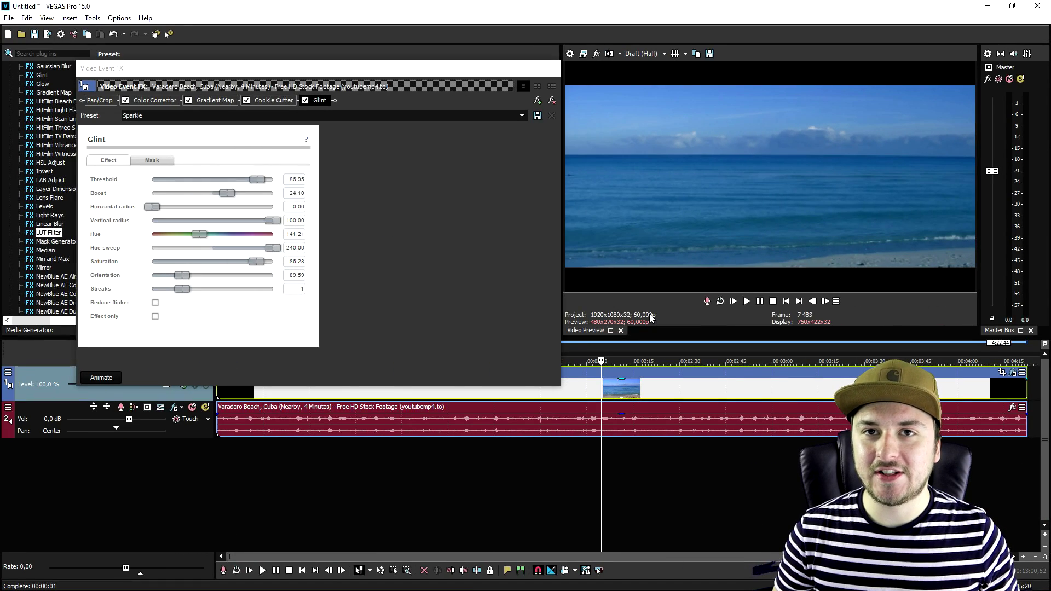
Remove the Glint effect from the beach clip and try the filter package After effects Color 3 "Childhood"
{"action": "left_click", "coordinate": [552, 101]}
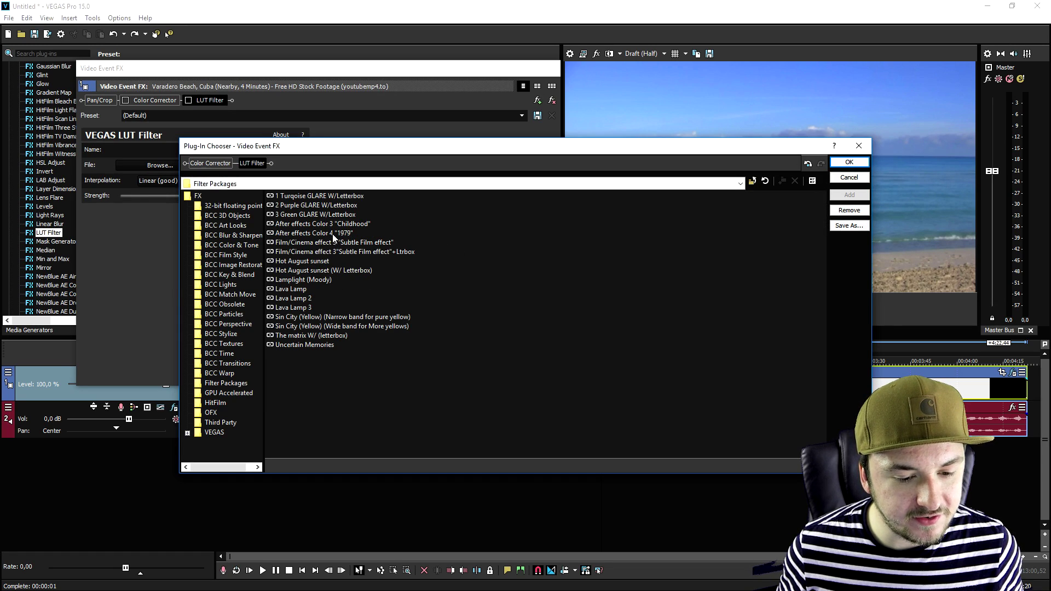
{"action": "left_click", "coordinate": [338, 224]}
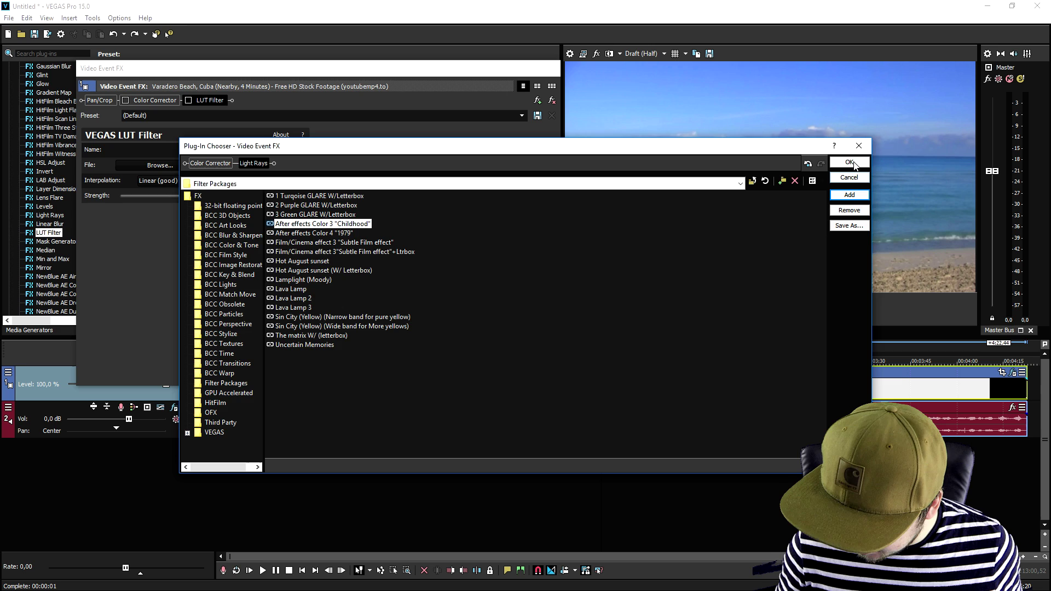
{"action": "left_click", "coordinate": [849, 189]}
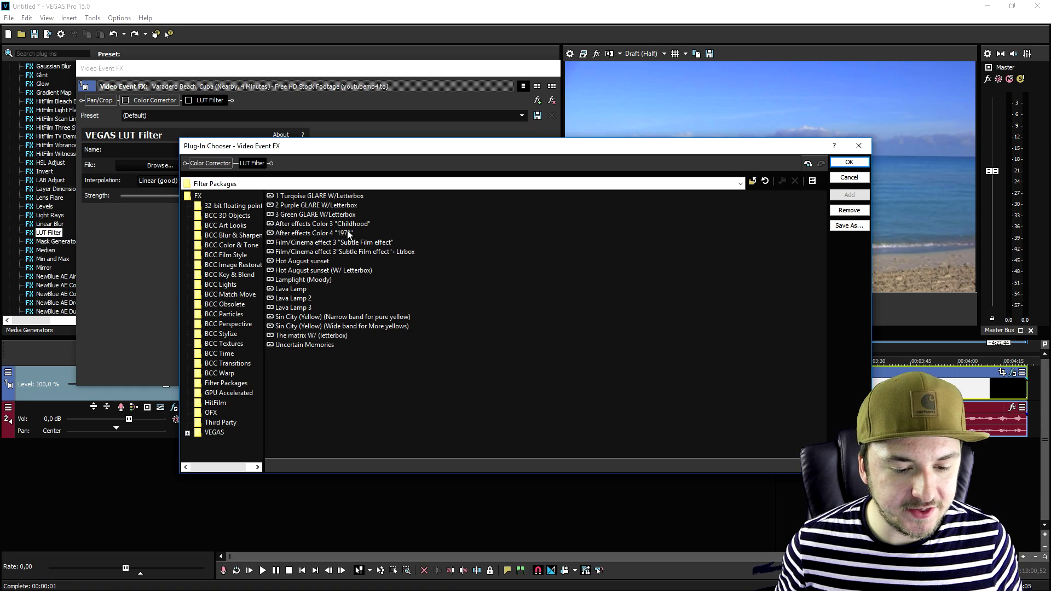
Add the filter package After effects Color 4 "1979" to the beach clip's effect chain
{"action": "left_click", "coordinate": [348, 233]}
{"action": "left_click", "coordinate": [848, 195]}
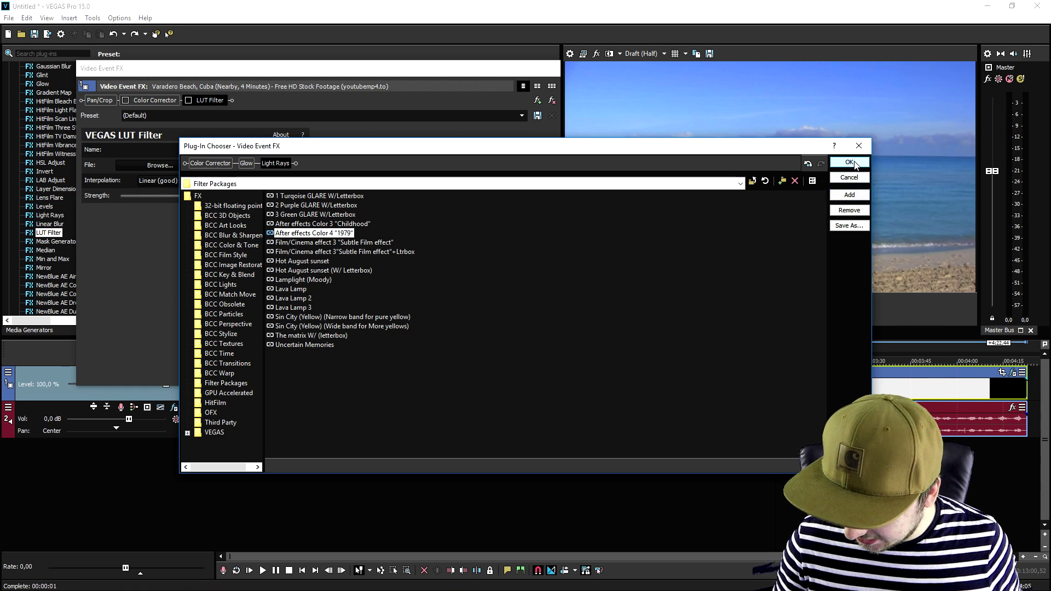
{"action": "left_click", "coordinate": [849, 162]}
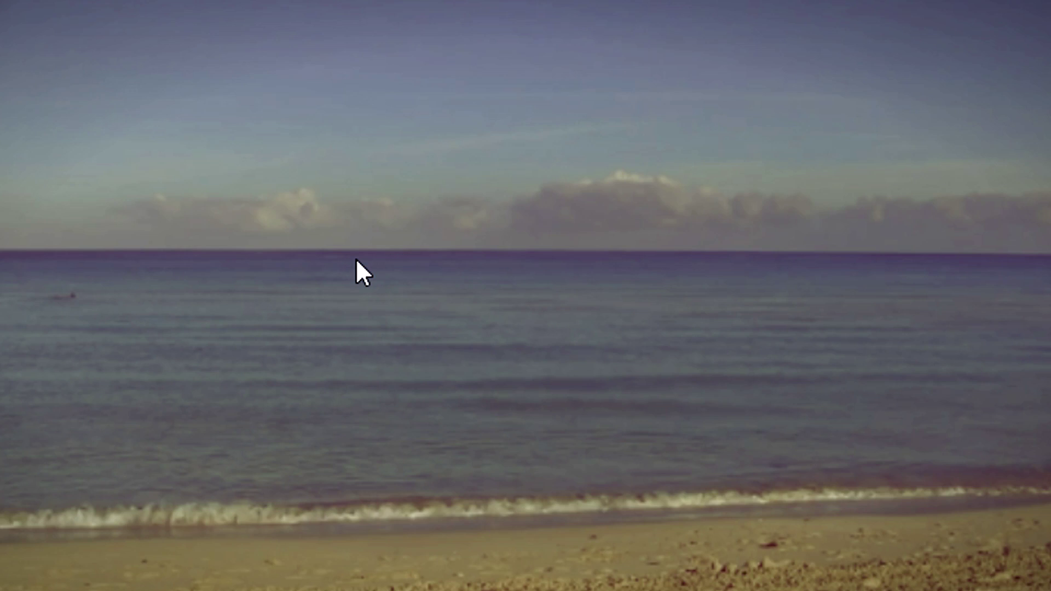